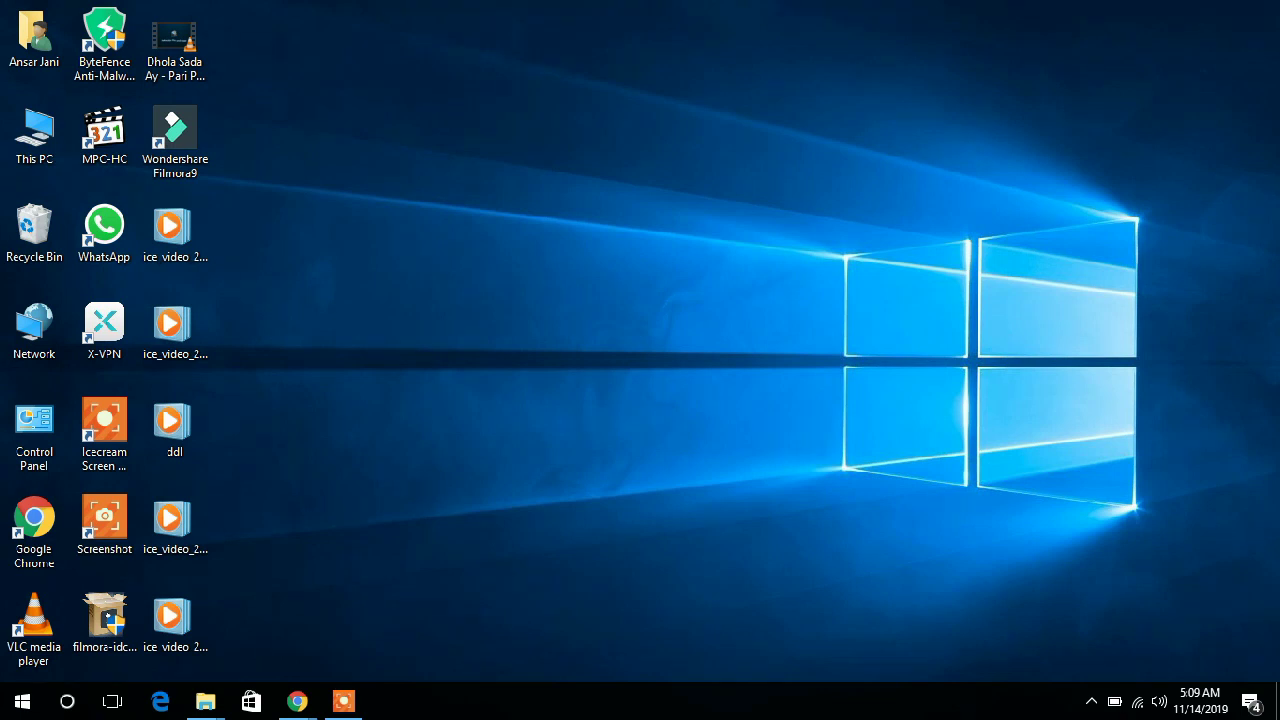
# - Open Local Disk (E:) from This PC in a maximized window
pyautogui.click(34, 135)
pyautogui.doubleClick(34, 135)
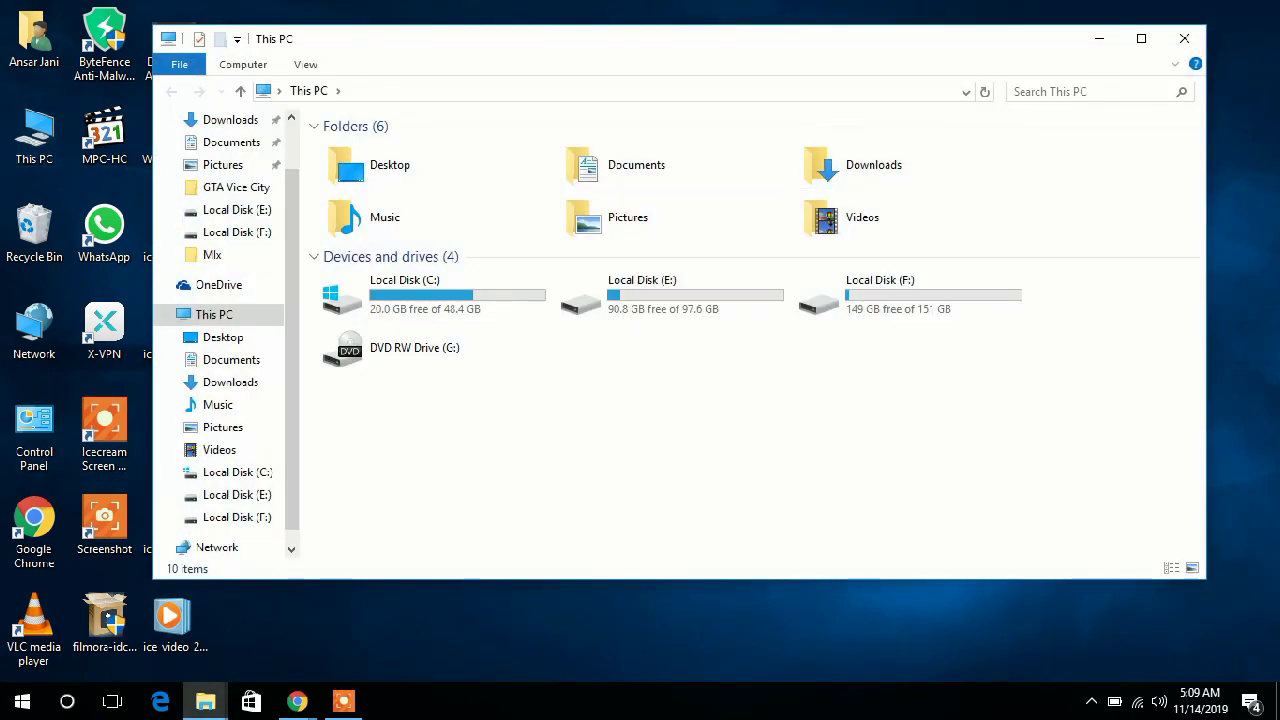
pyautogui.click(1141, 38)
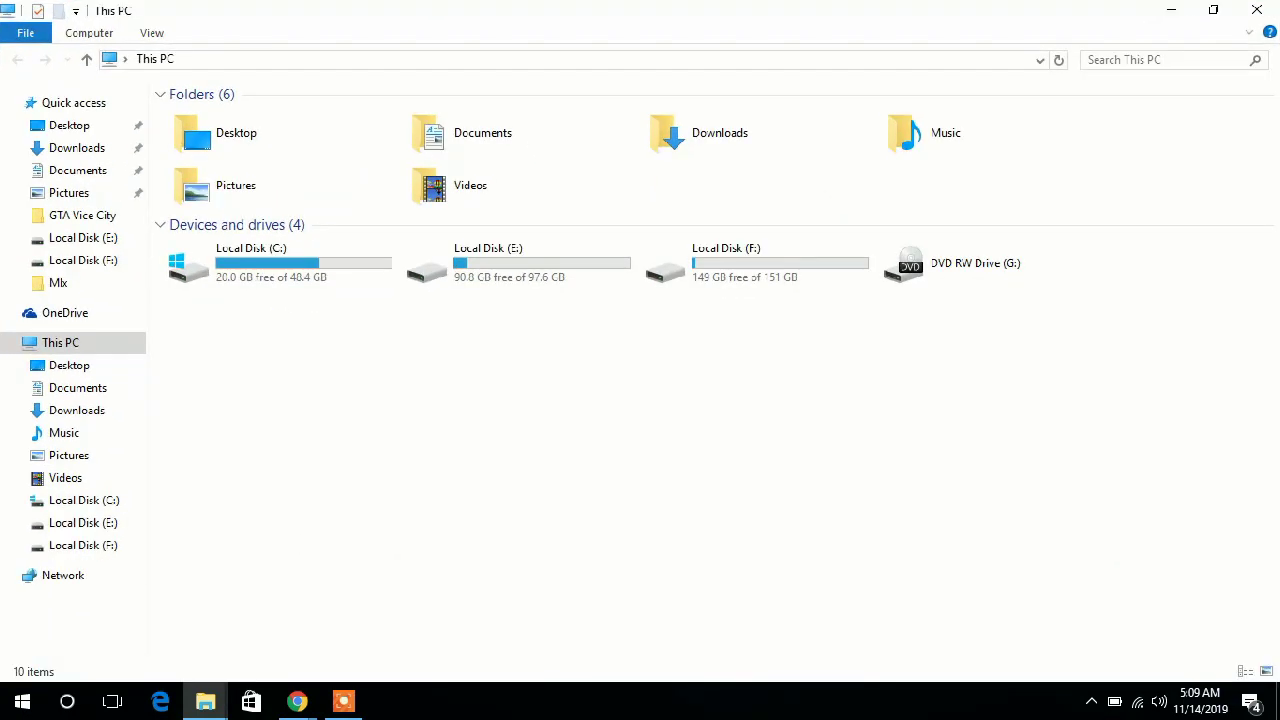
pyautogui.doubleClick(500, 262)
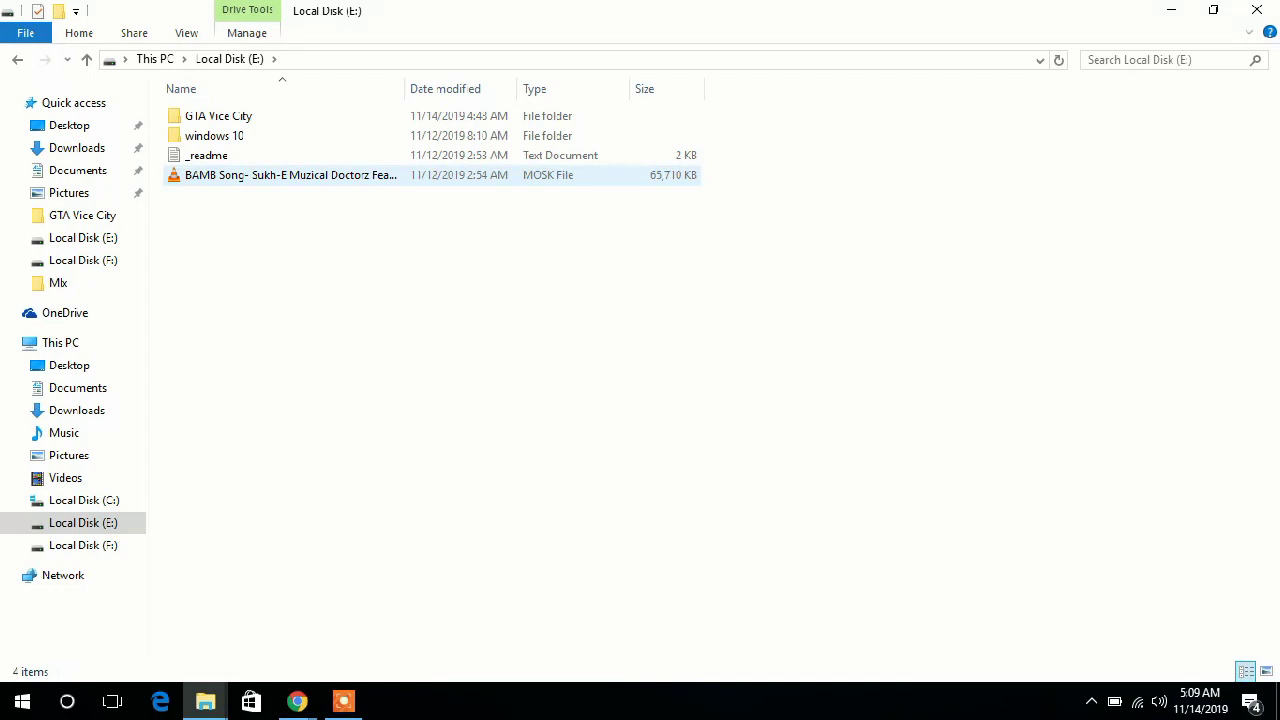
# - Delete the infected BAMB Song file from drive E:
pyautogui.rightClick(276, 176)
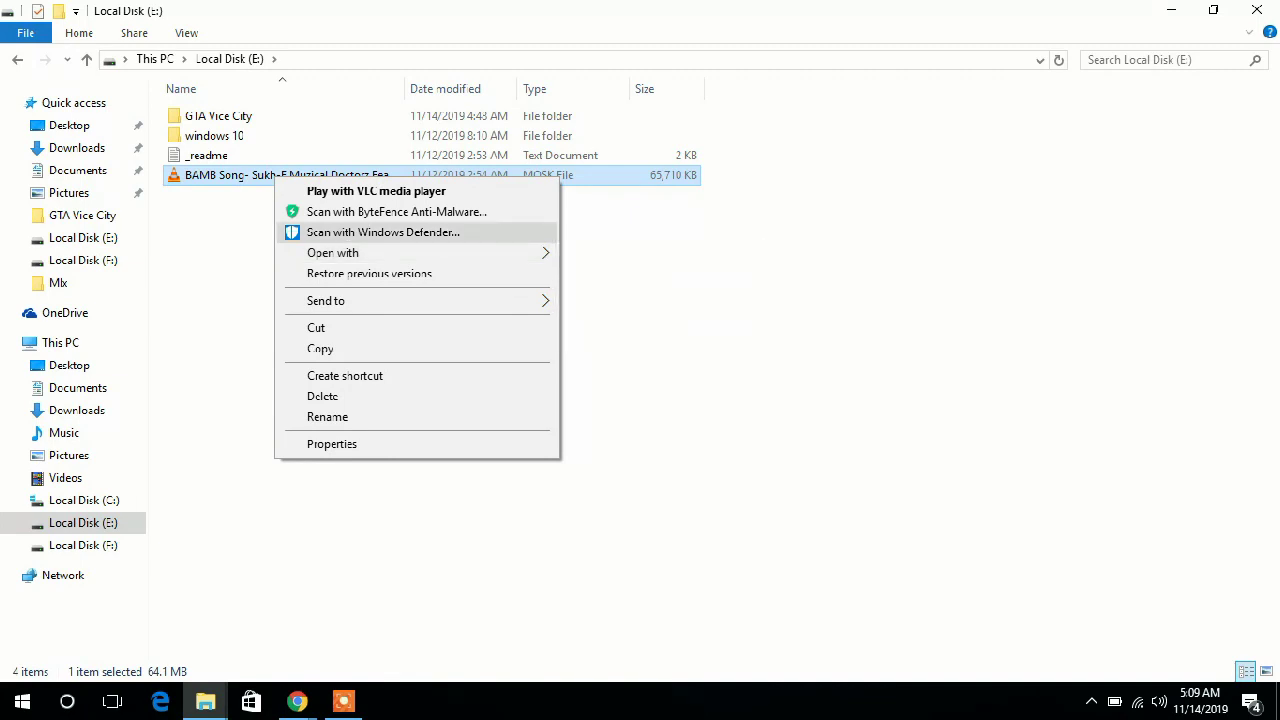
pyautogui.moveTo(400, 300)
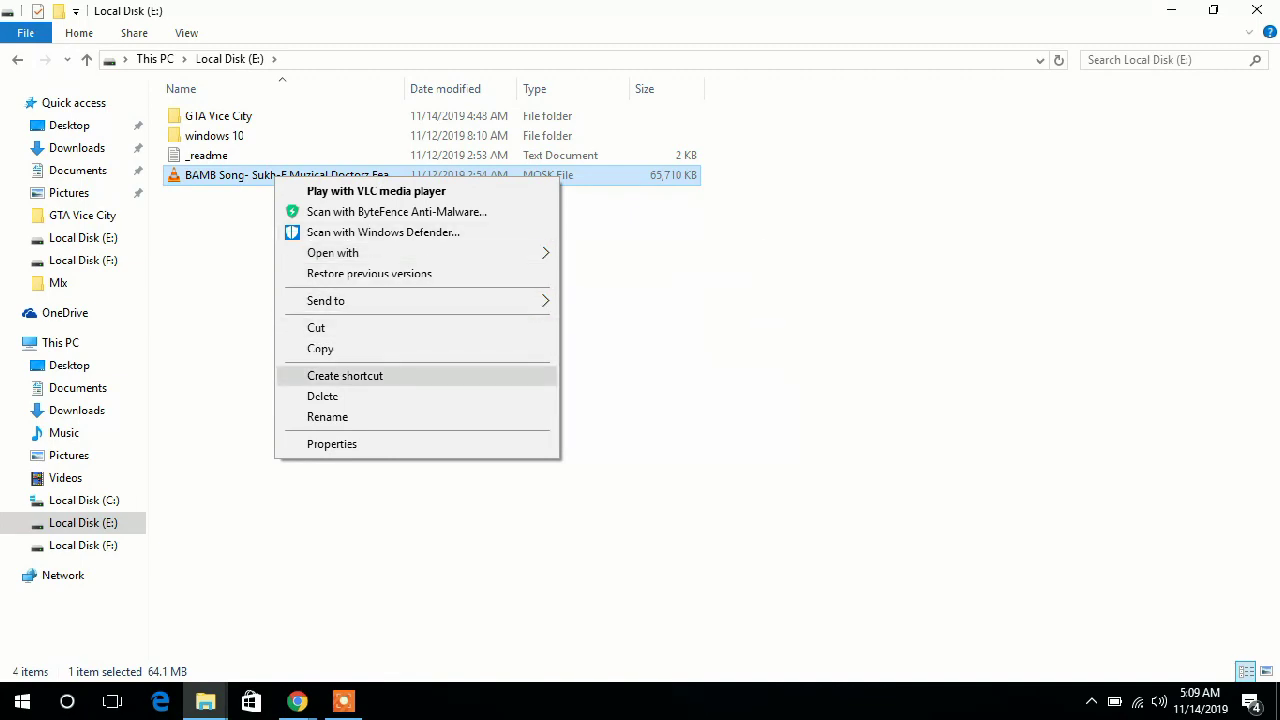
pyautogui.click(322, 396)
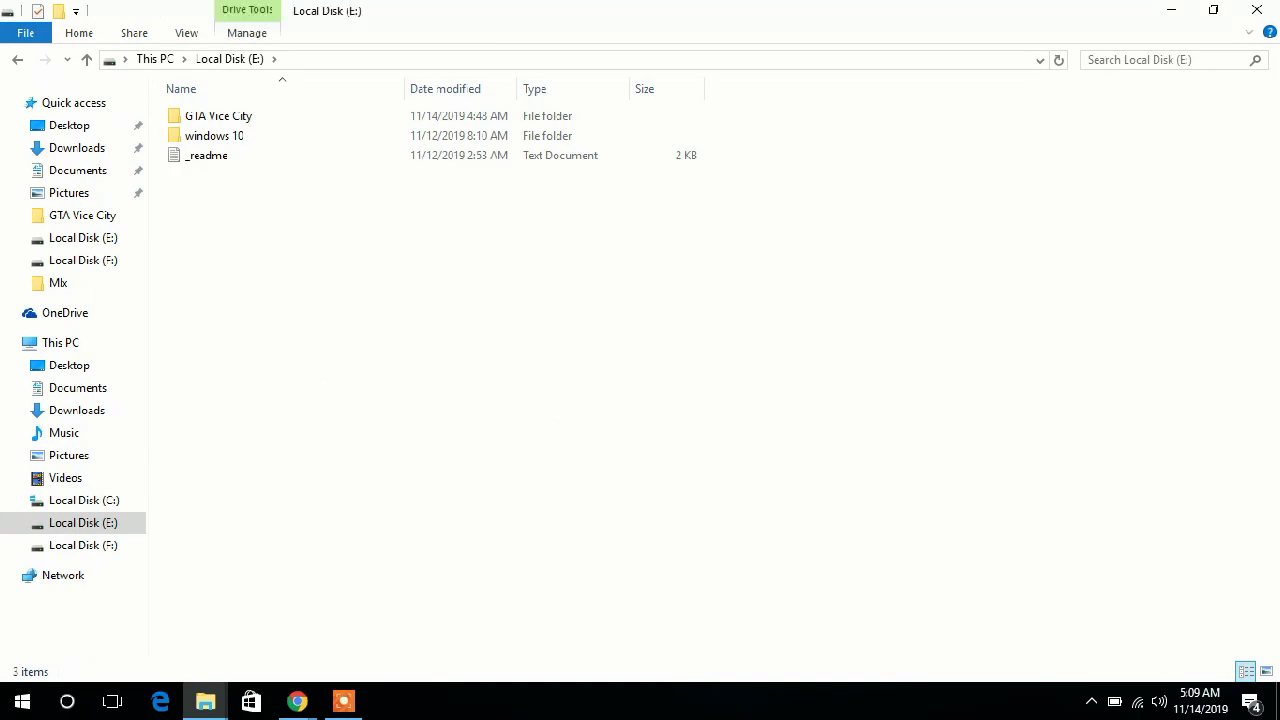
# - Open the Recycle Bin full-screen from the desktop
pyautogui.click(1171, 10)
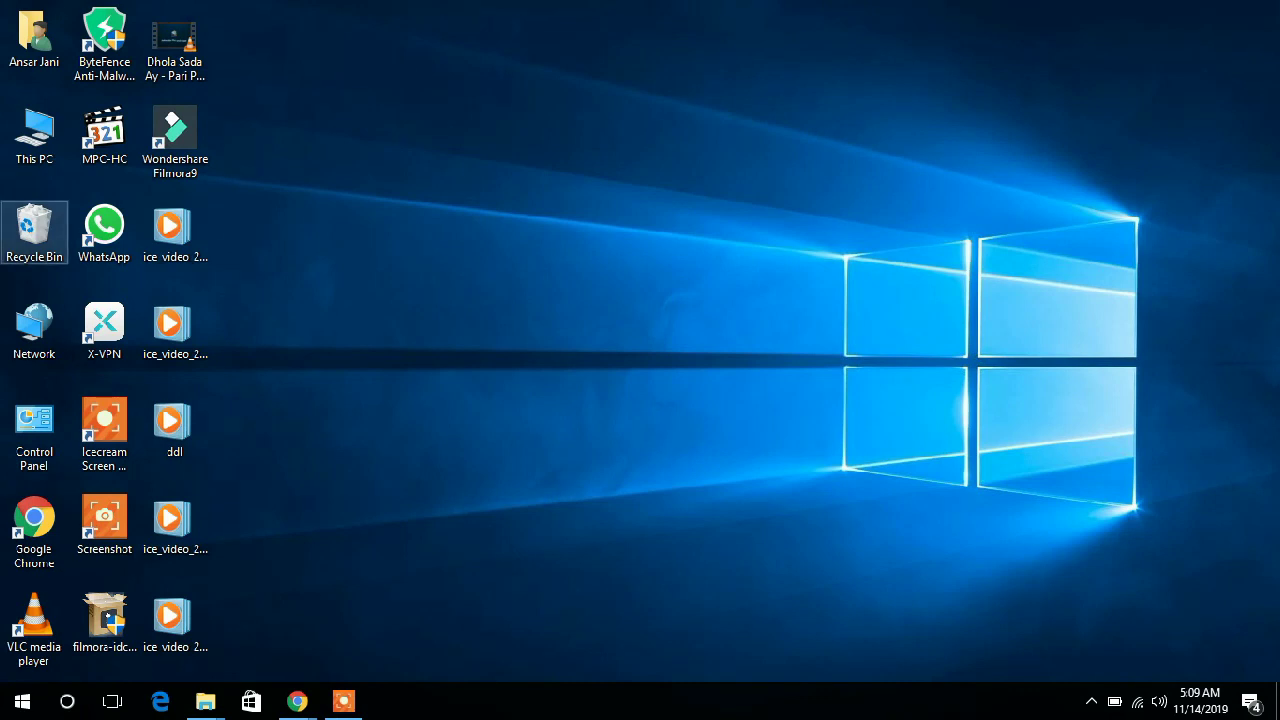
pyautogui.doubleClick(34, 230)
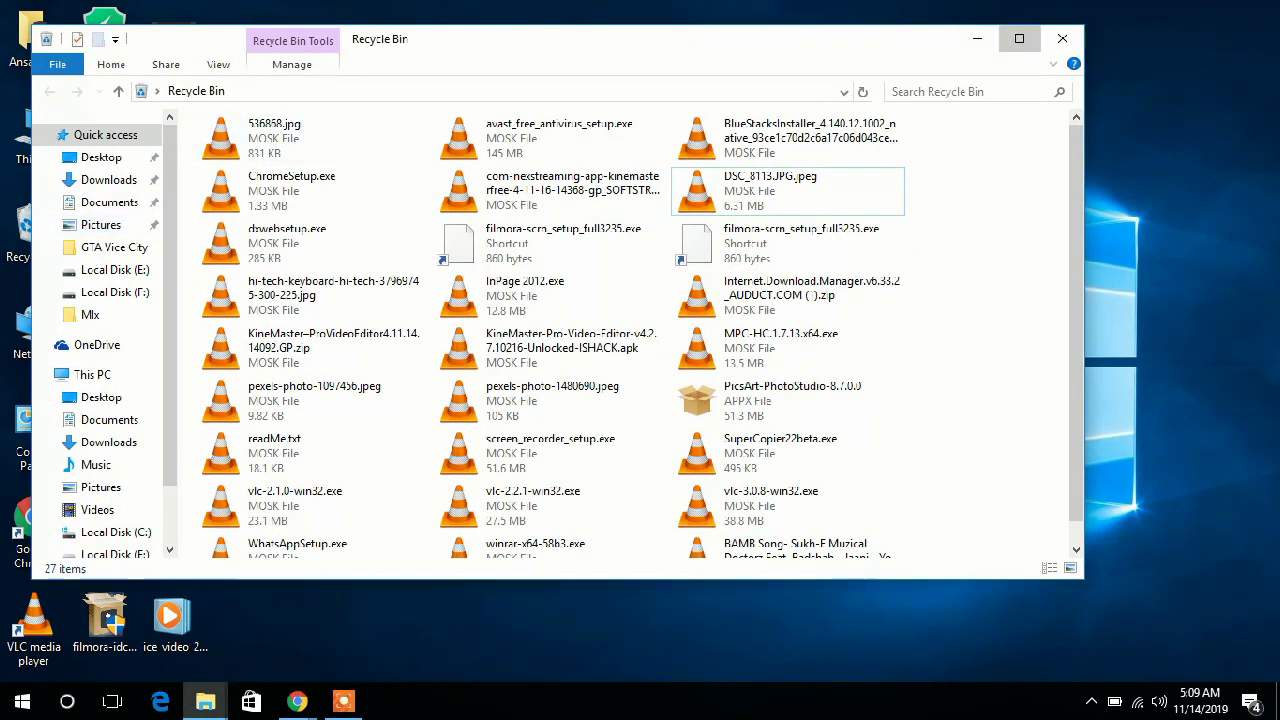
pyautogui.click(1019, 38)
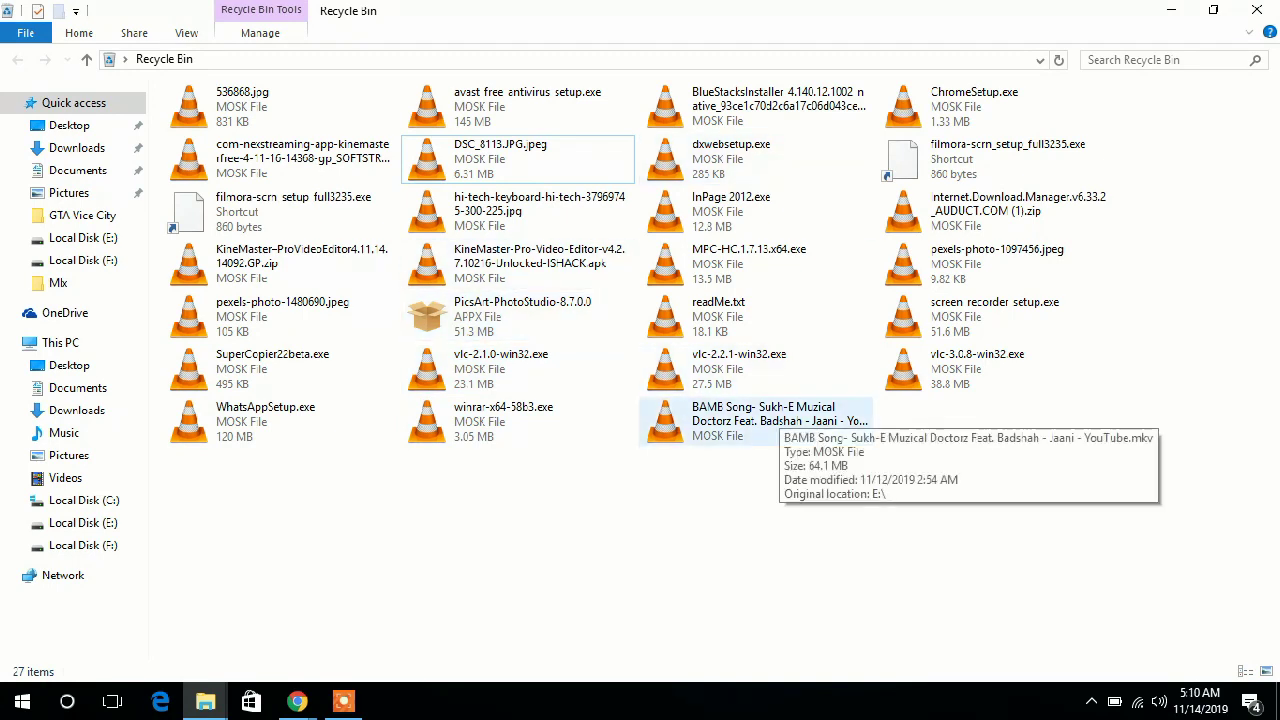
# - Restore the BAMB Song file to E:\ from its properties, then close the Recycle Bin
pyautogui.doubleClick(760, 420)
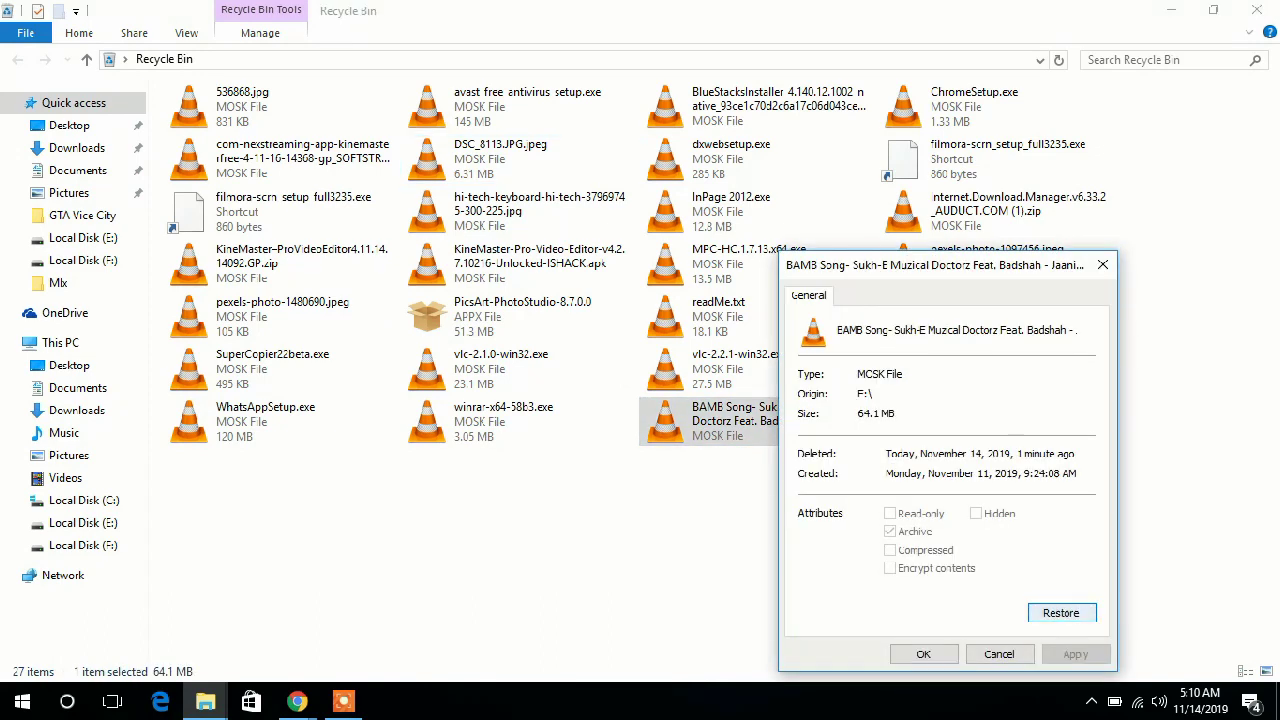
pyautogui.click(1061, 612)
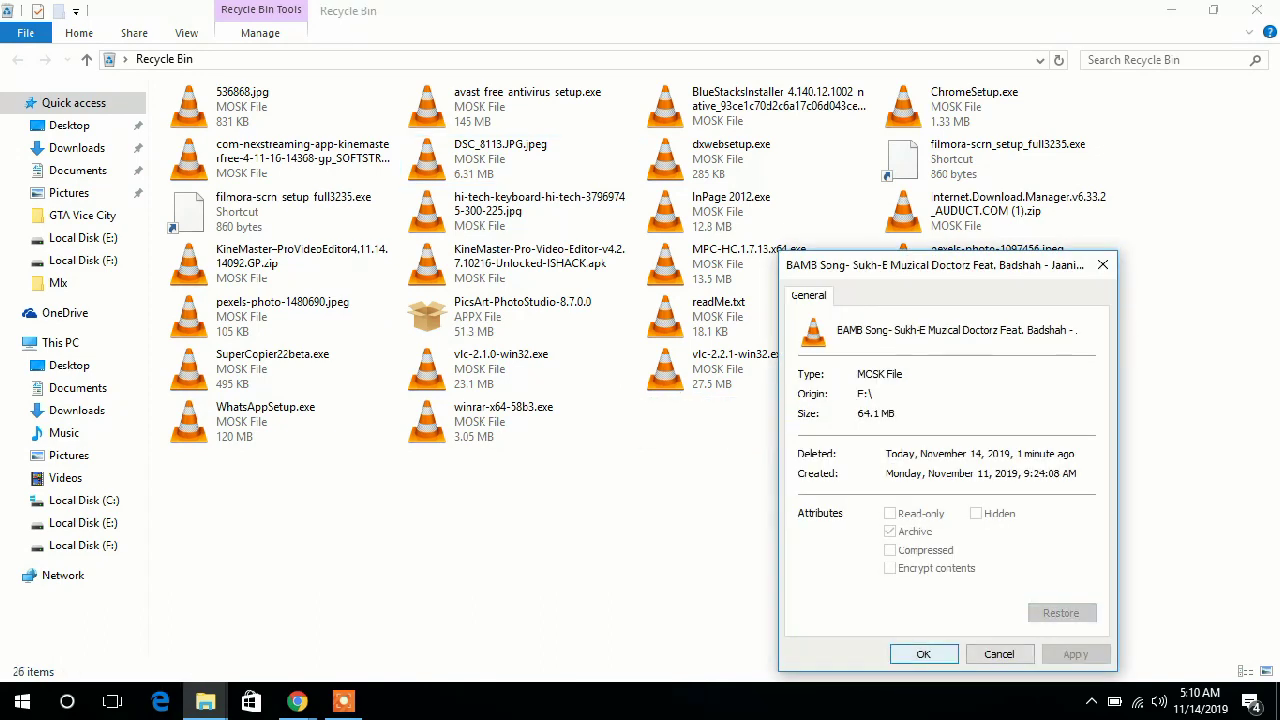
pyautogui.press('Return')
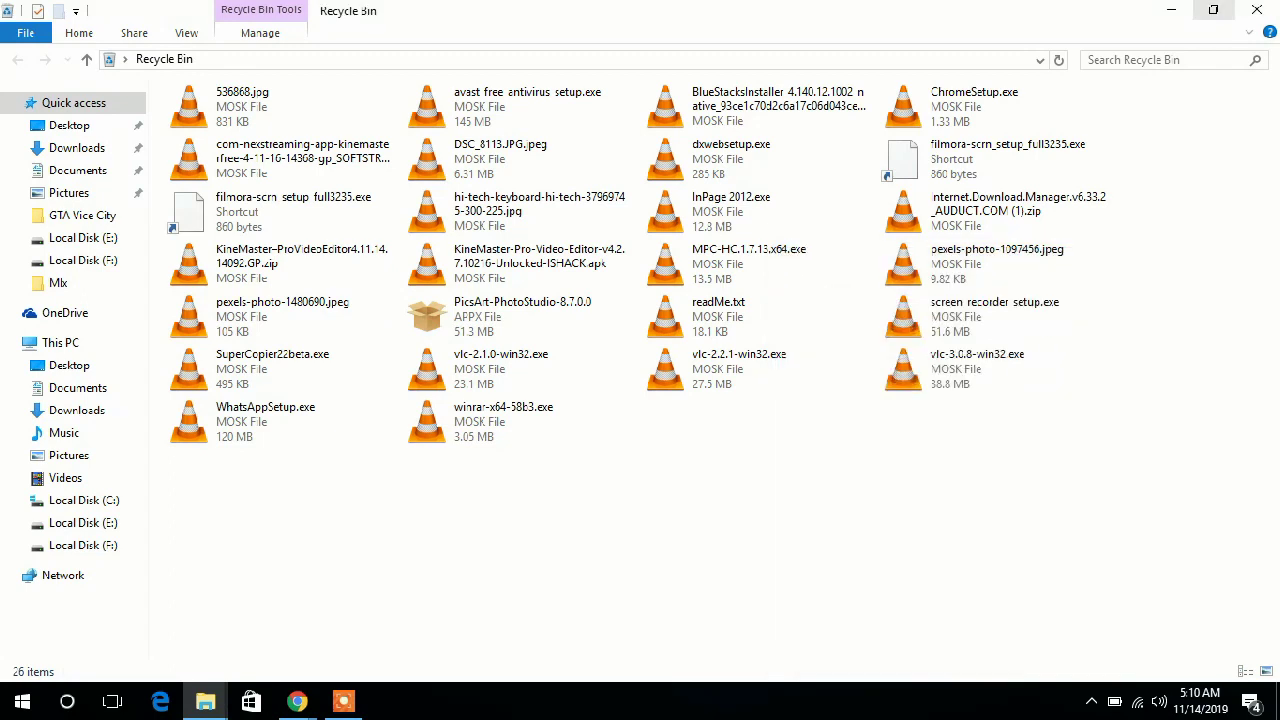
pyautogui.click(1171, 10)
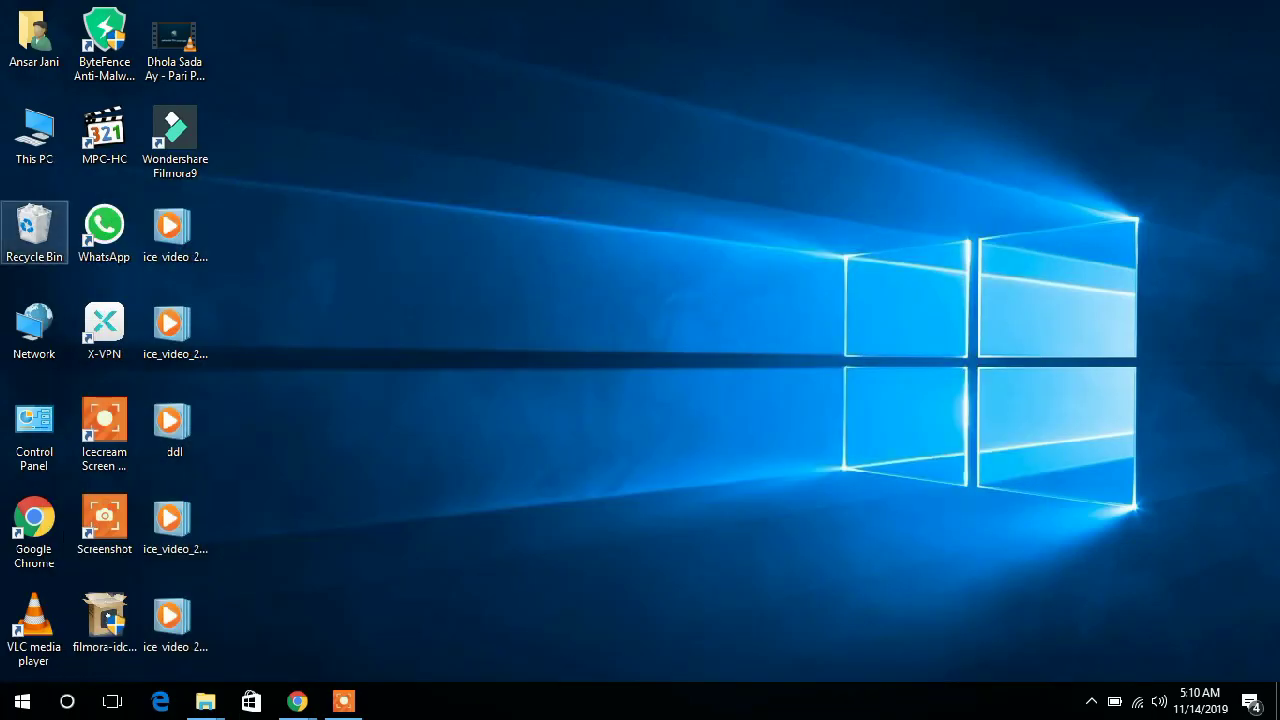
# - Check that BAMB Song is back among four items on Local Disk (E:), then bring up Start
pyautogui.click(34, 135)
pyautogui.doubleClick(34, 135)
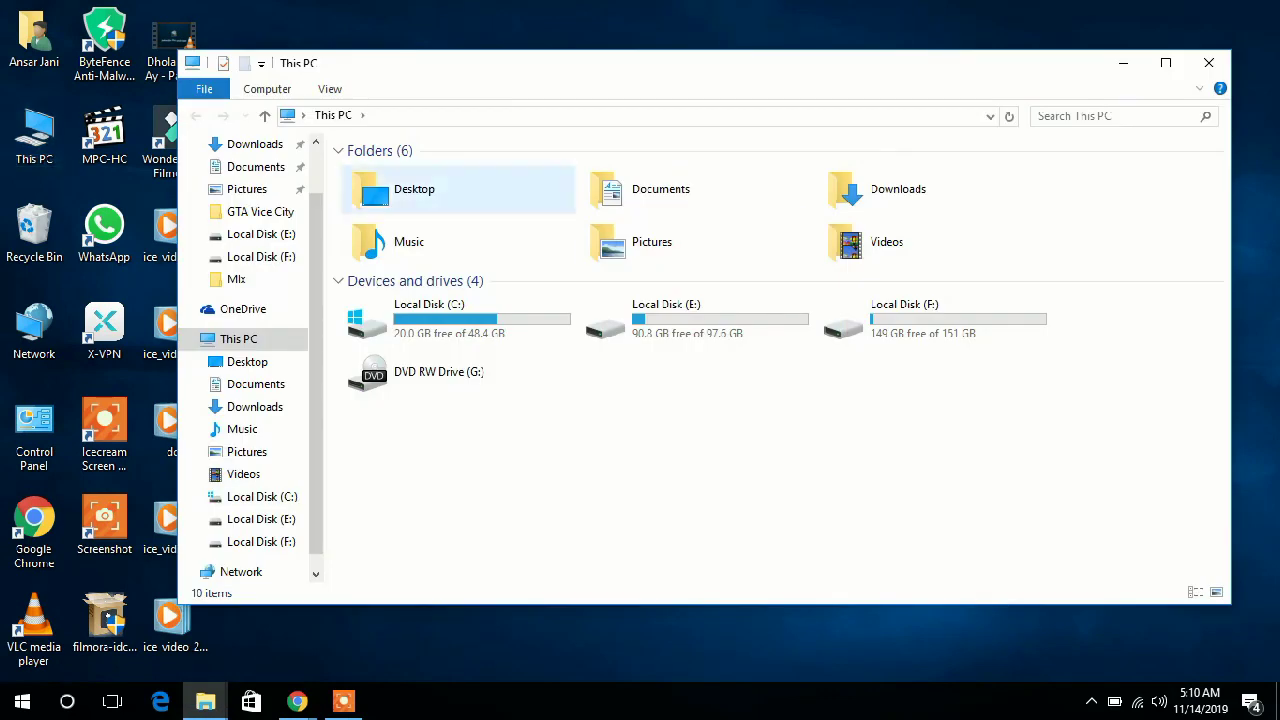
pyautogui.doubleClick(695, 318)
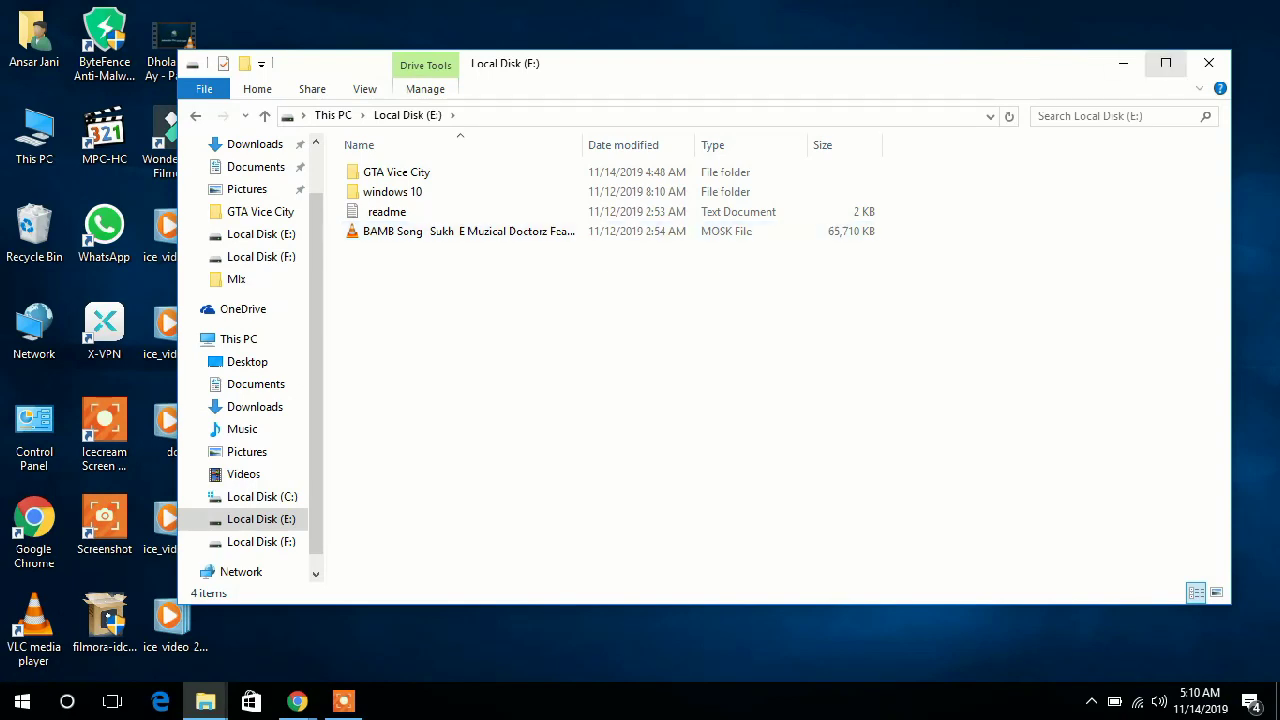
pyautogui.click(1123, 63)
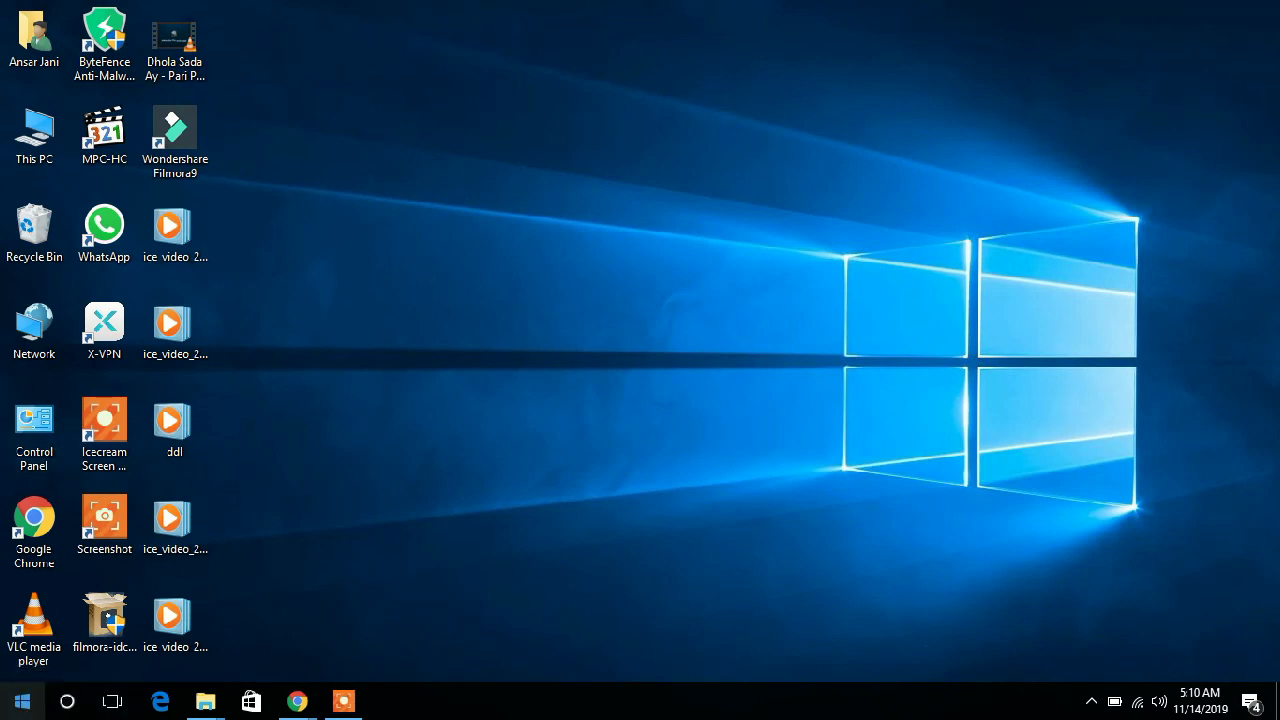
pyautogui.click(22, 701)
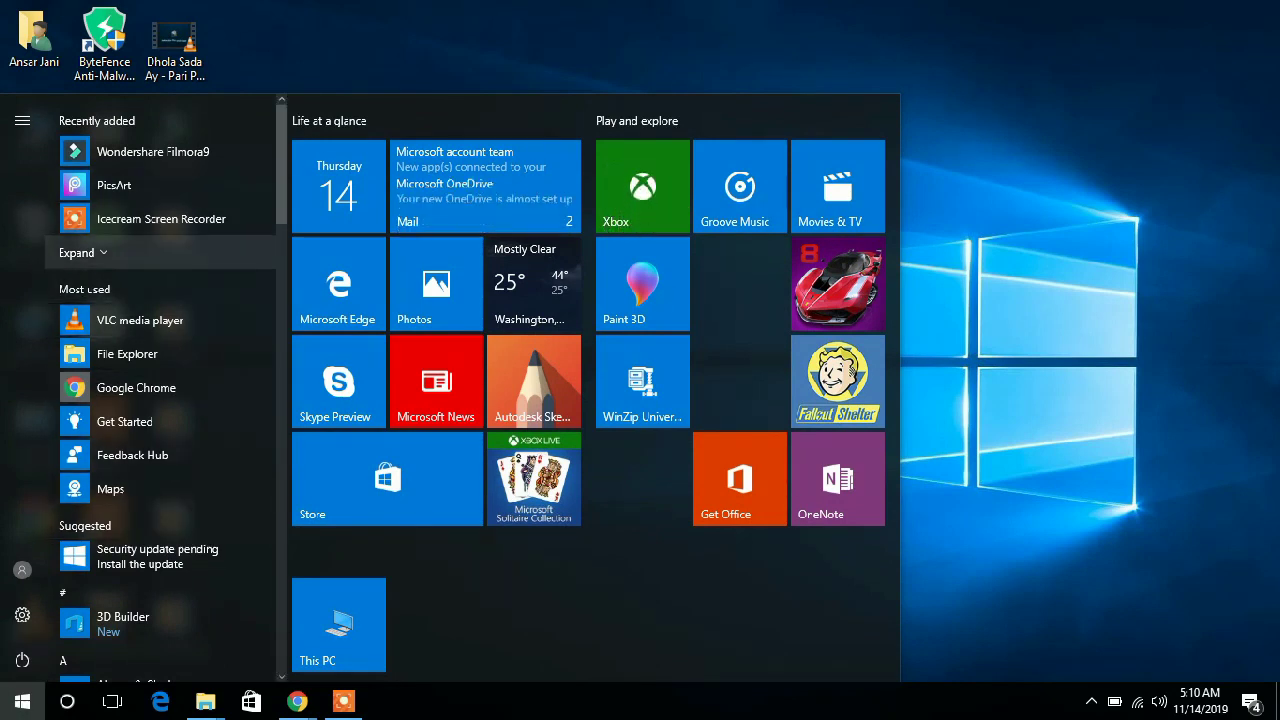
# - Scroll the Start menu app list down to the X entries, then close the menu
pyautogui.scroll(-5, 160, 390)
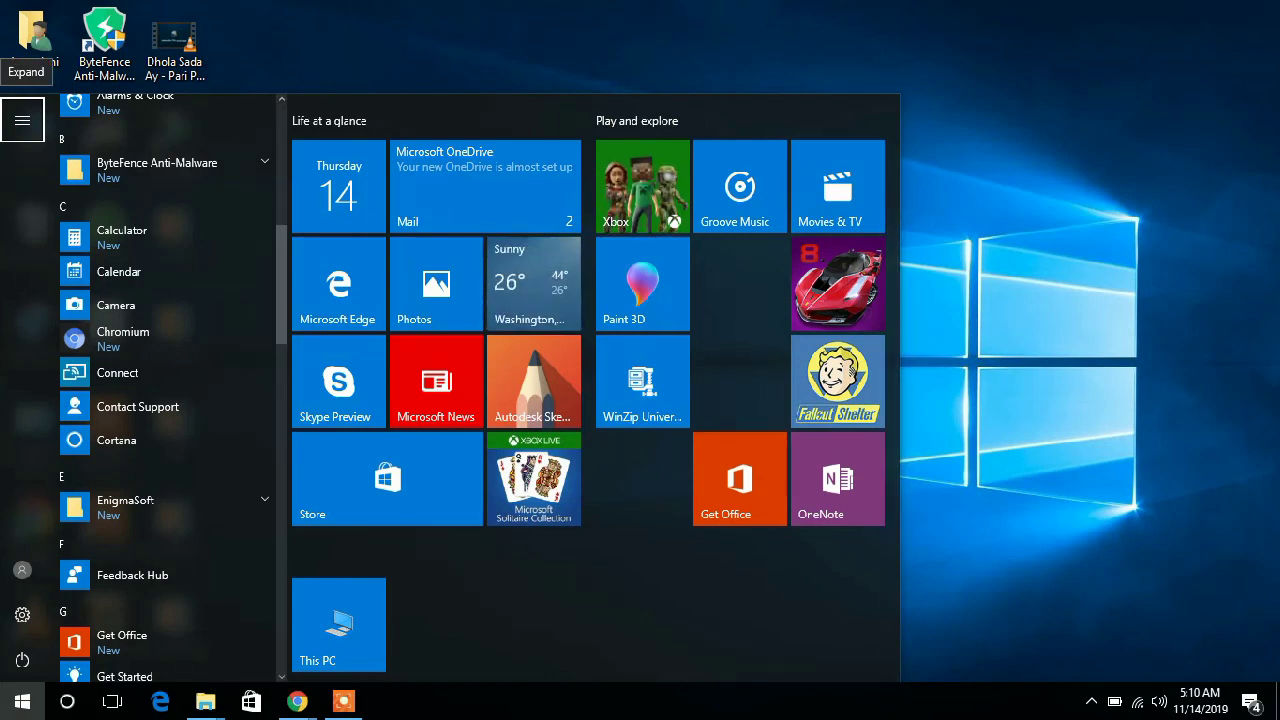
pyautogui.scroll(-5, 160, 390)
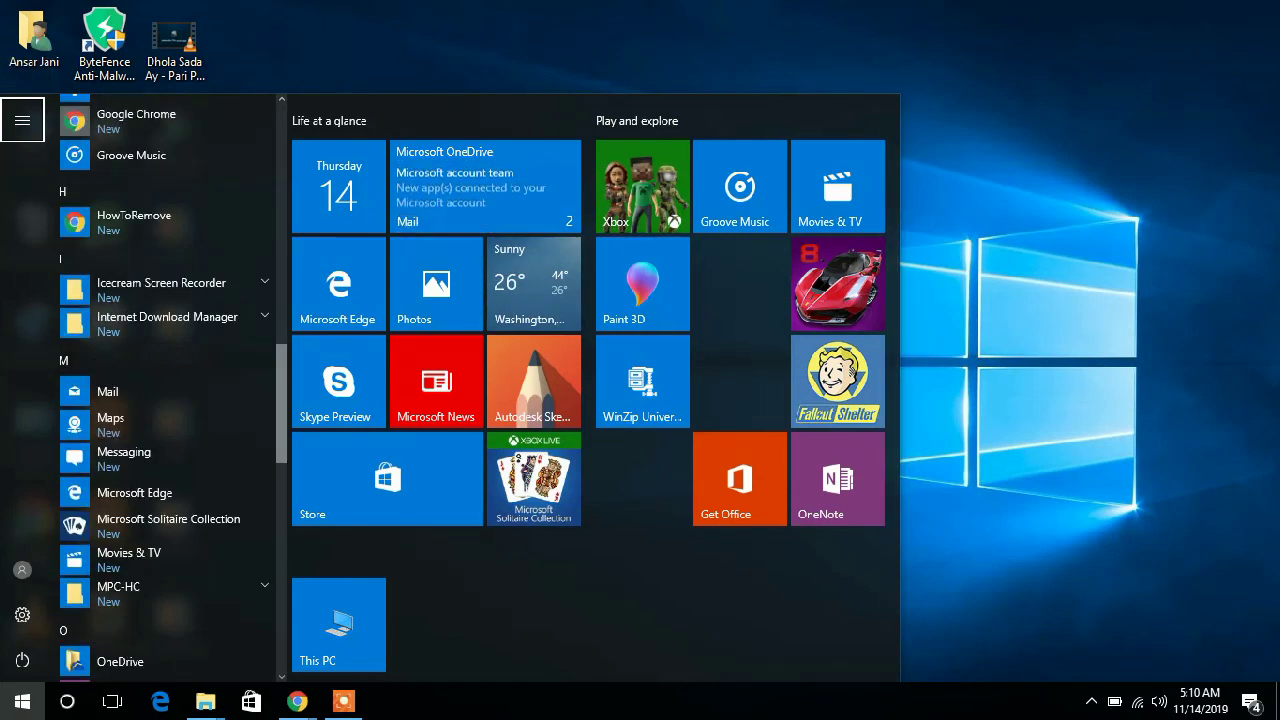
pyautogui.scroll(-5, 160, 390)
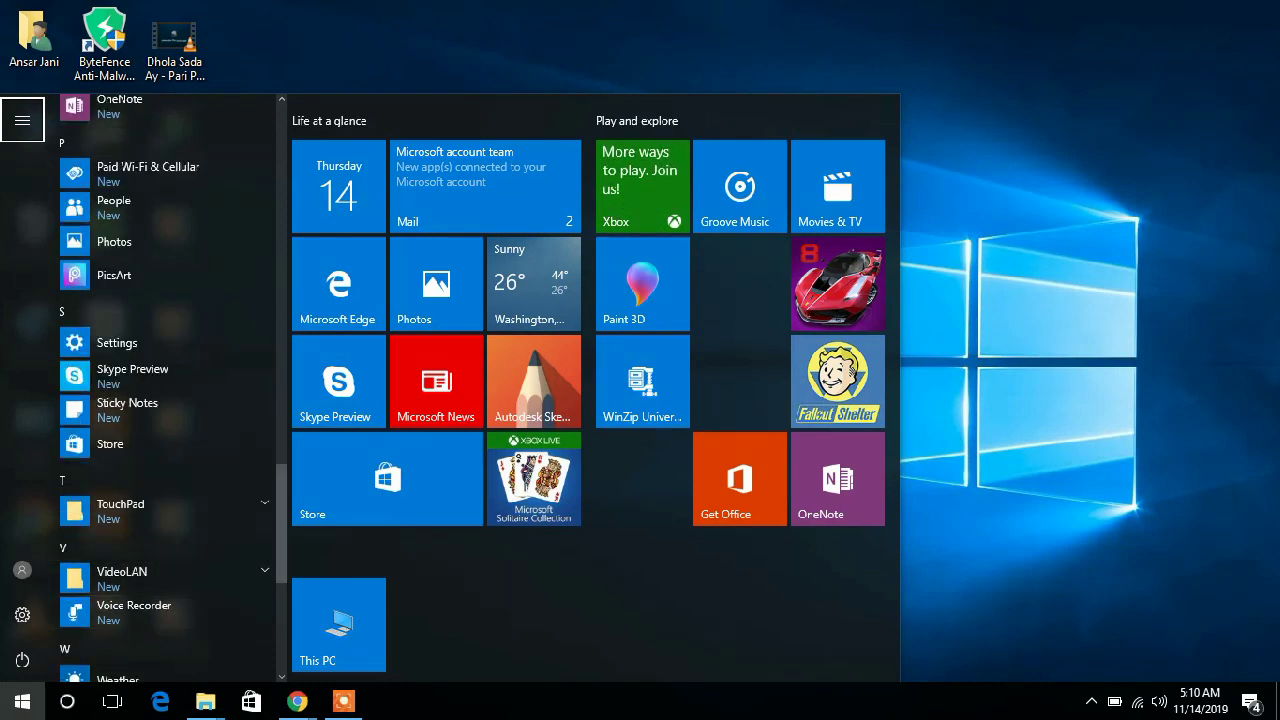
pyautogui.scroll(-4, 160, 390)
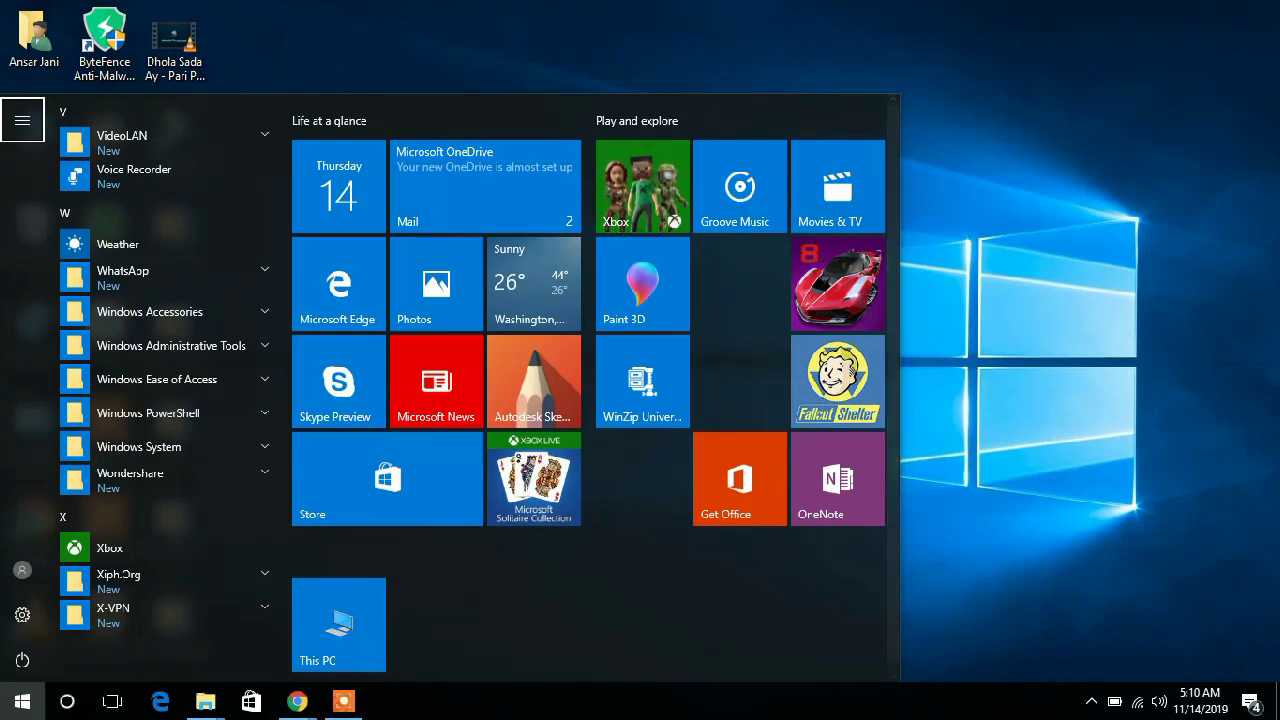
pyautogui.press('Escape')
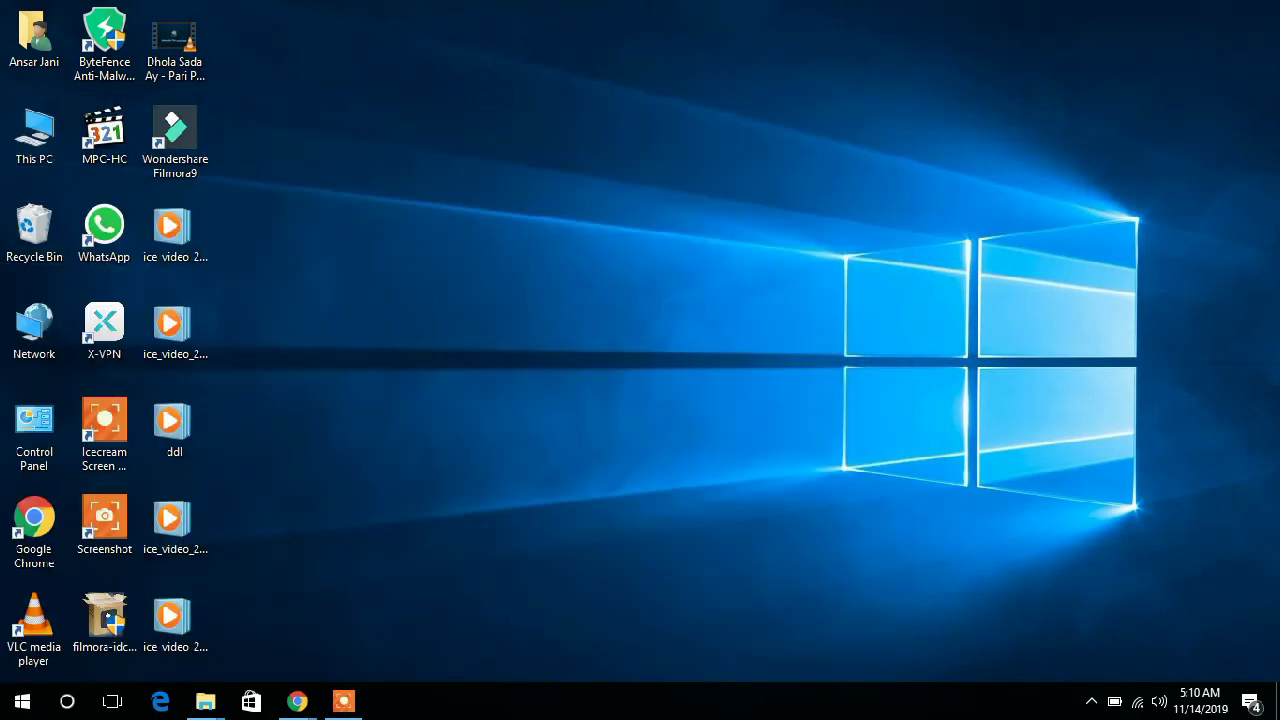
# - Open Local Disk (E:) full-screen and right-click the 65,710 KB BAMB Song MOSK file
pyautogui.doubleClick(34, 130)
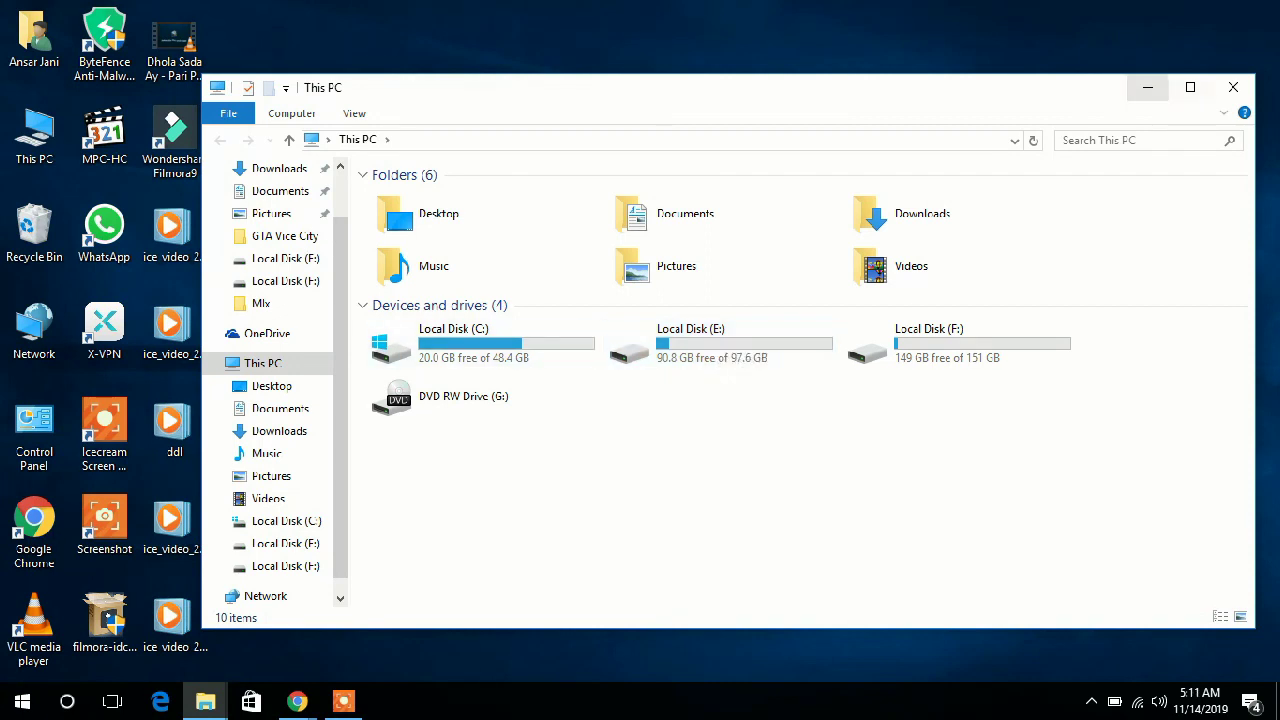
pyautogui.click(1147, 87)
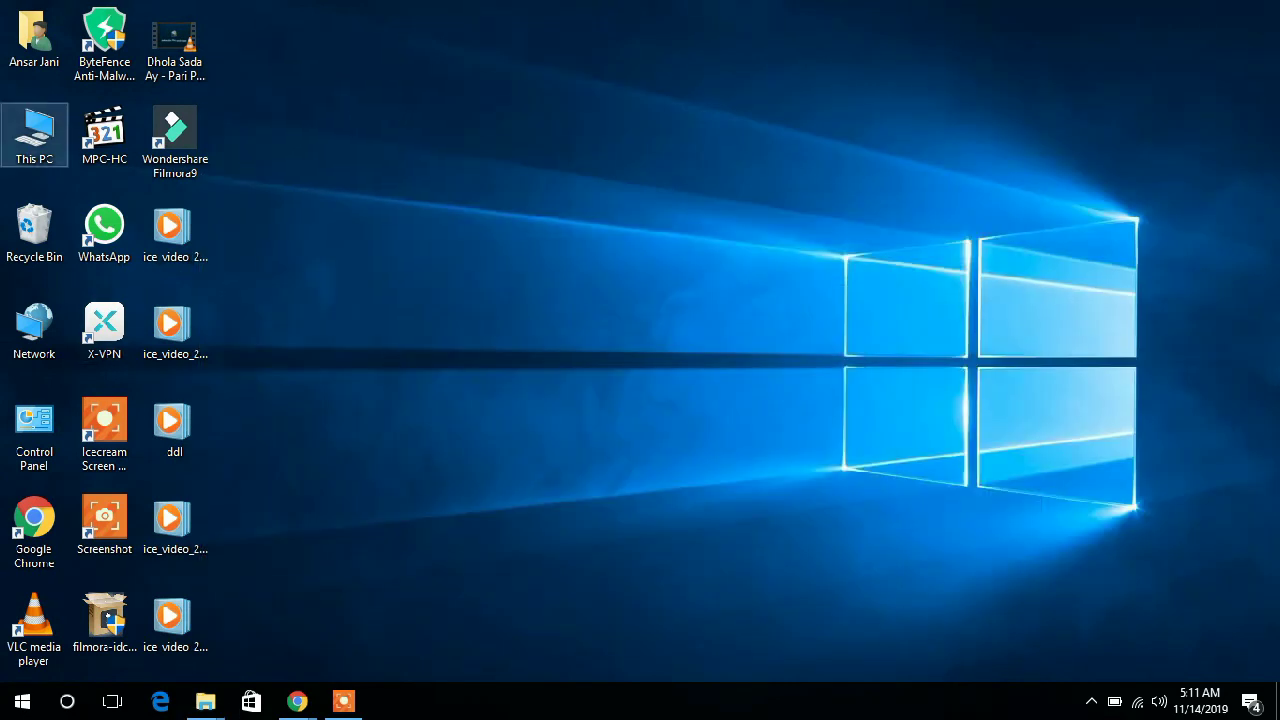
pyautogui.doubleClick(34, 133)
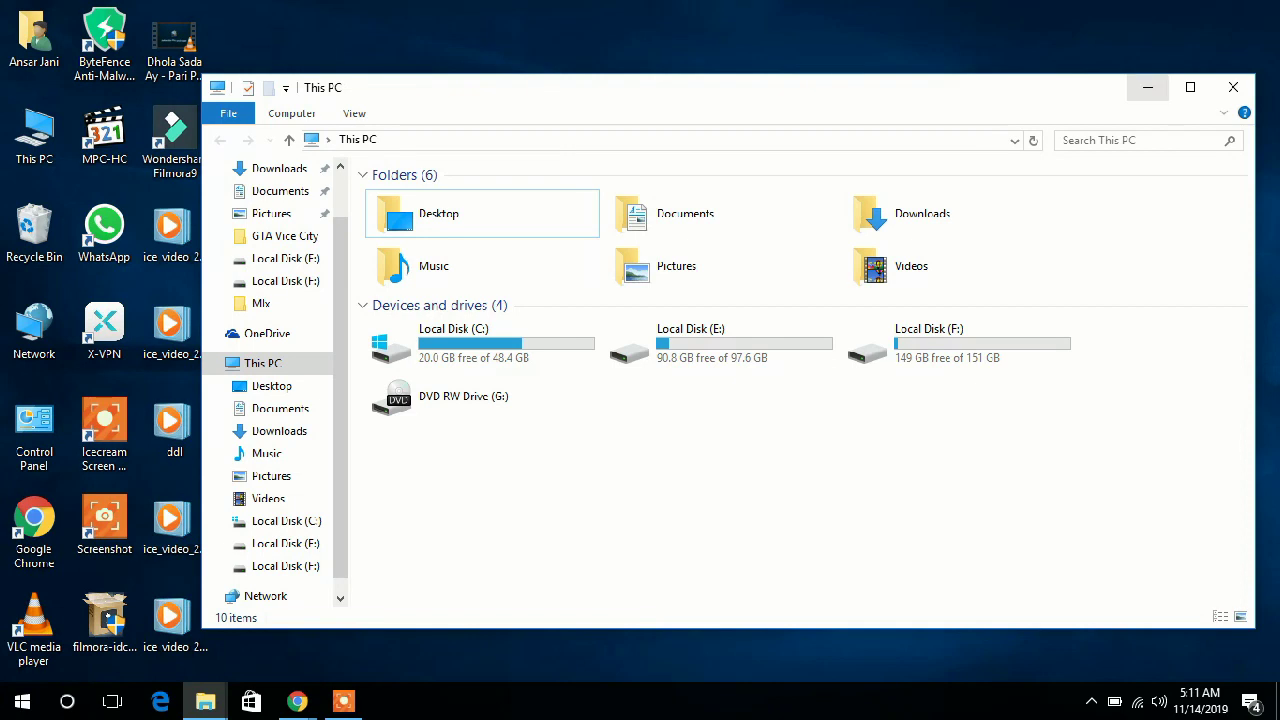
pyautogui.click(1147, 87)
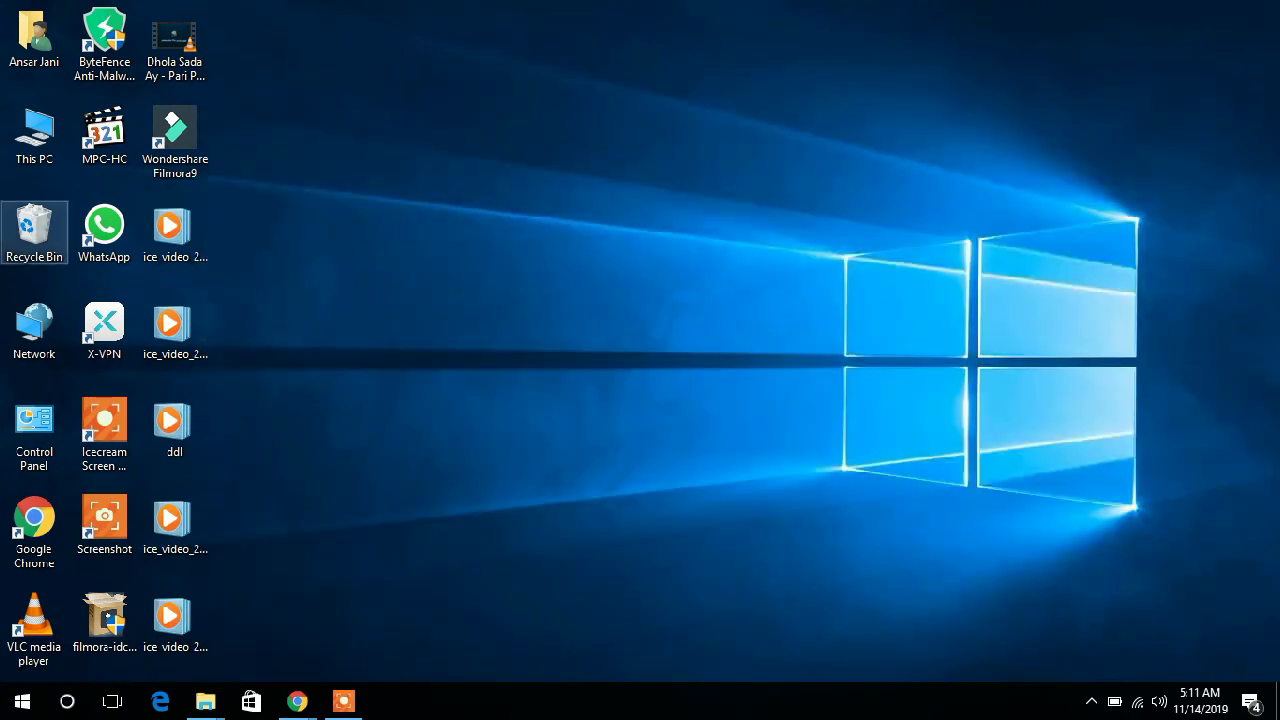
pyautogui.doubleClick(34, 133)
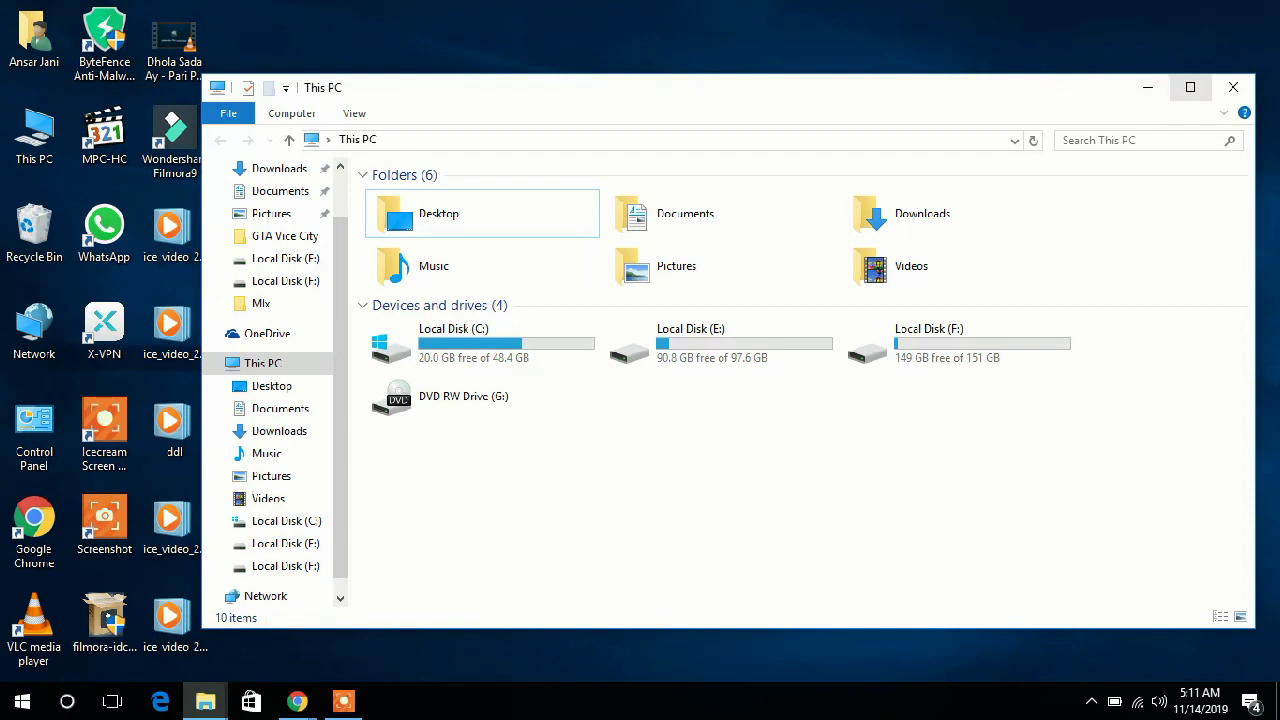
pyautogui.click(1190, 87)
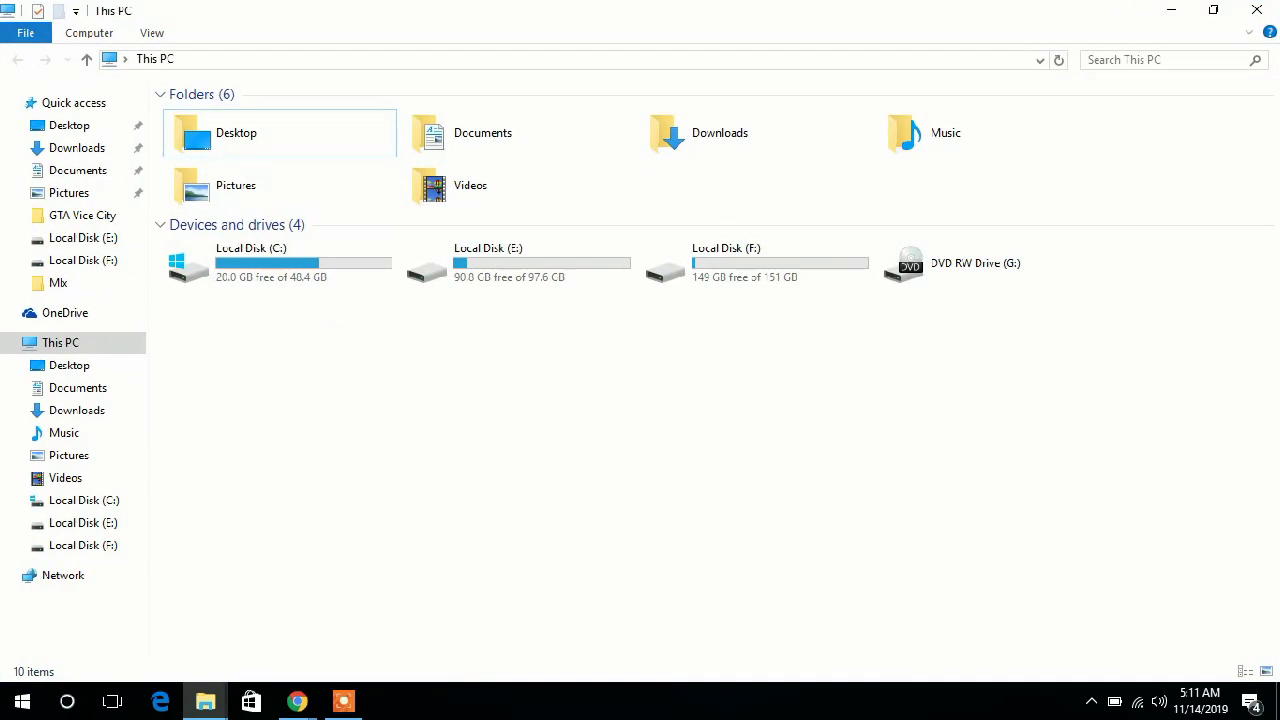
pyautogui.doubleClick(490, 262)
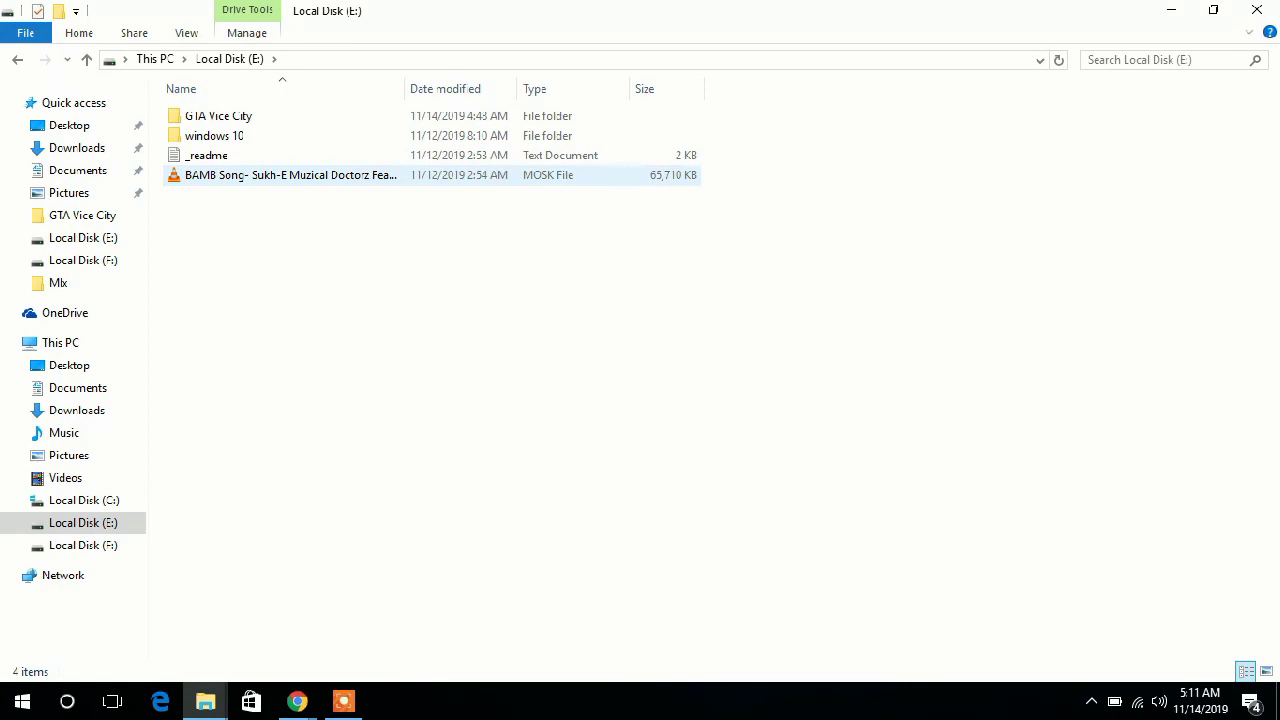
pyautogui.rightClick(286, 175)
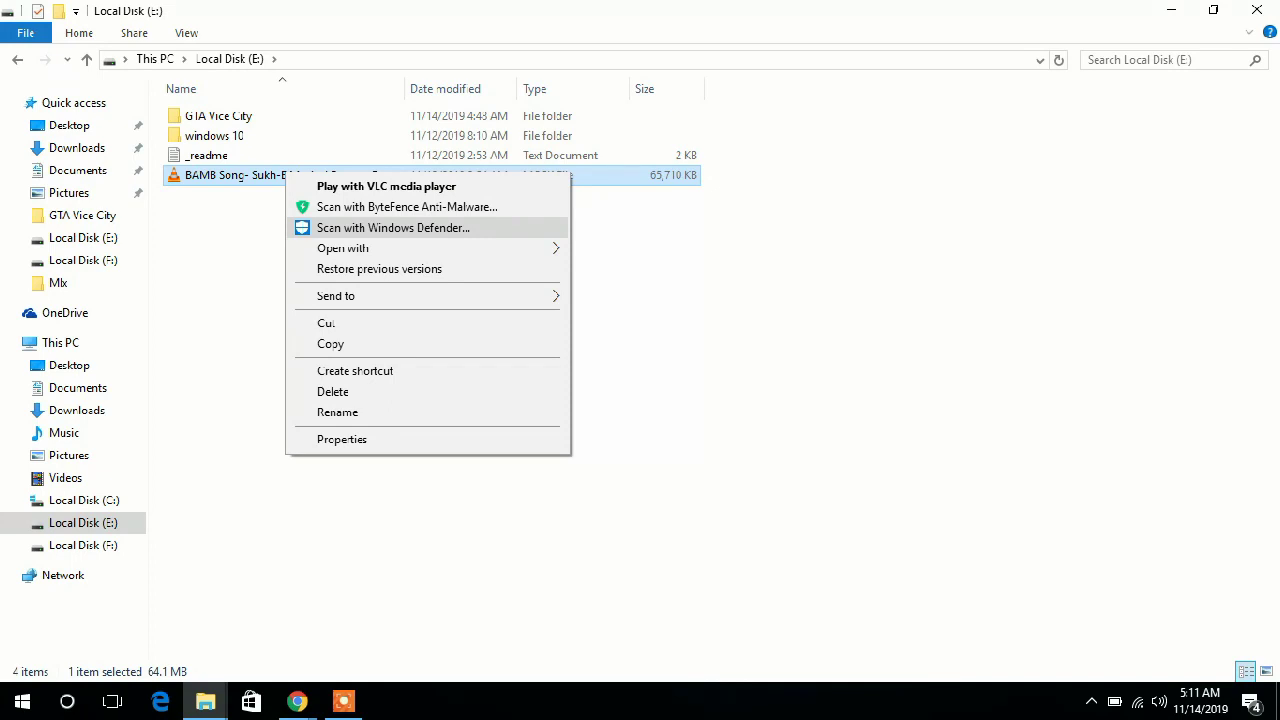
# - Scan the MOSK song file with Windows Defender, start a Full scan, and minimize both windows
pyautogui.click(393, 227)
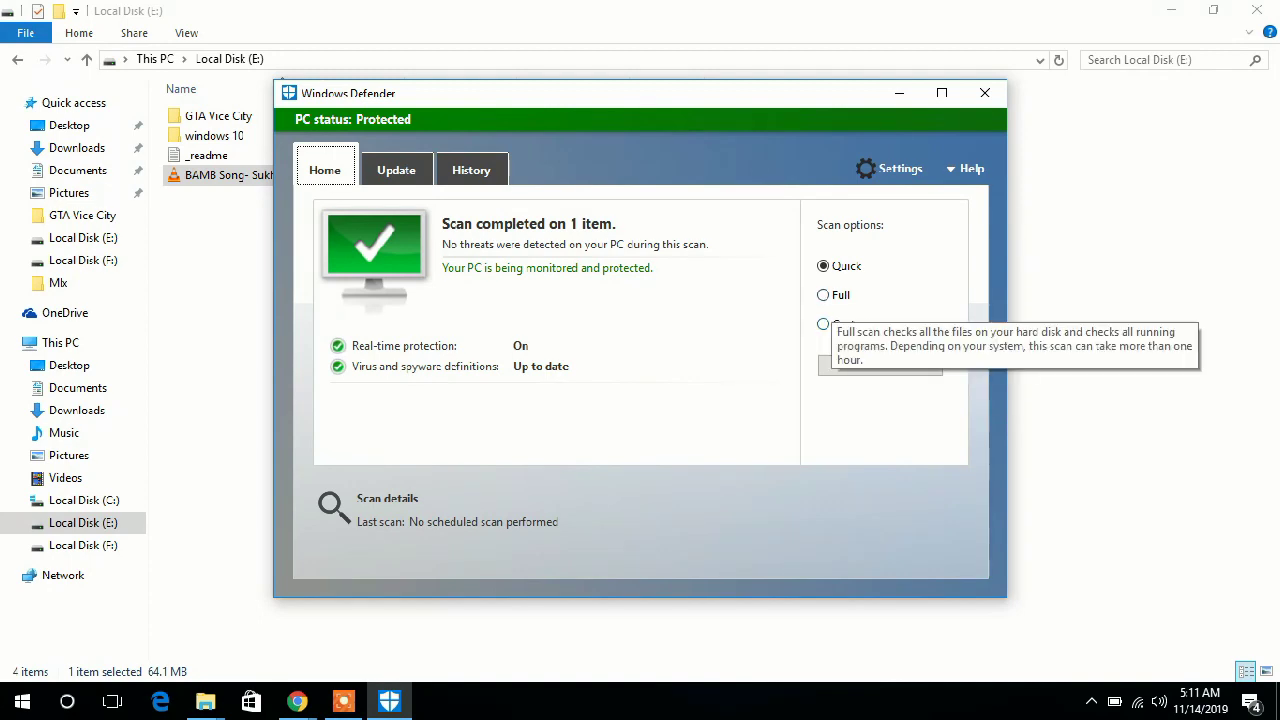
pyautogui.click(824, 295)
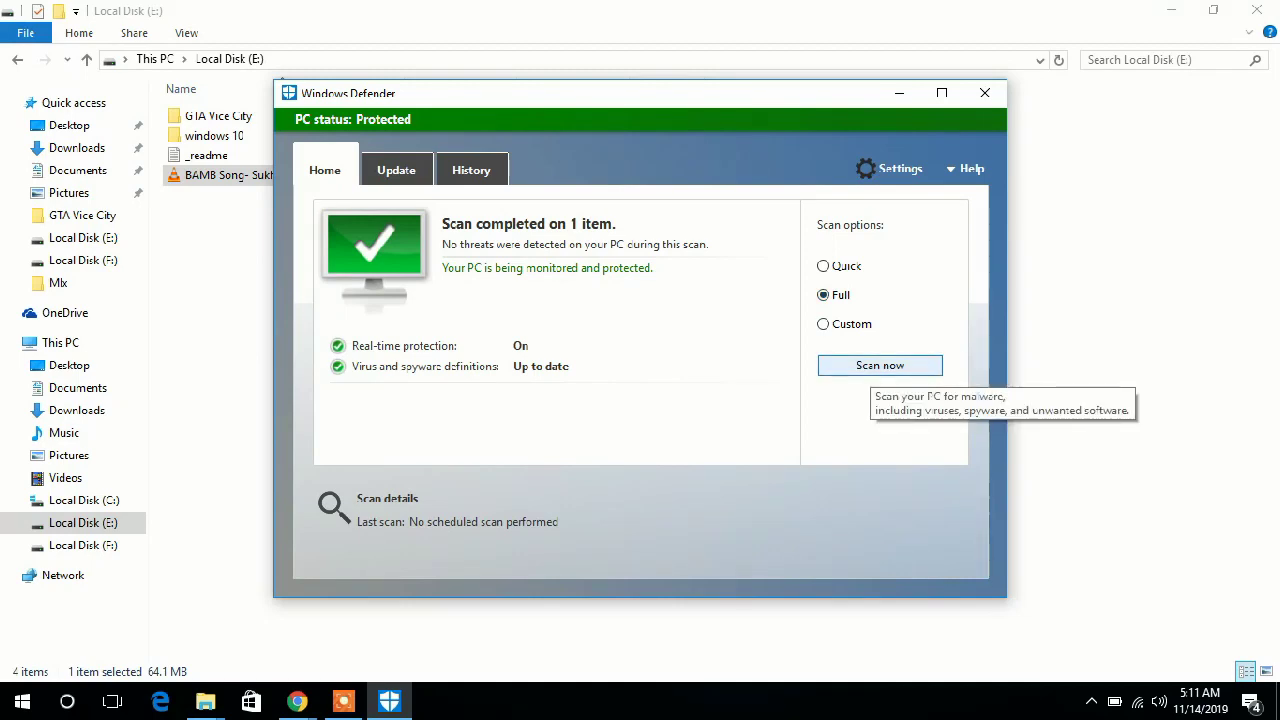
pyautogui.click(880, 365)
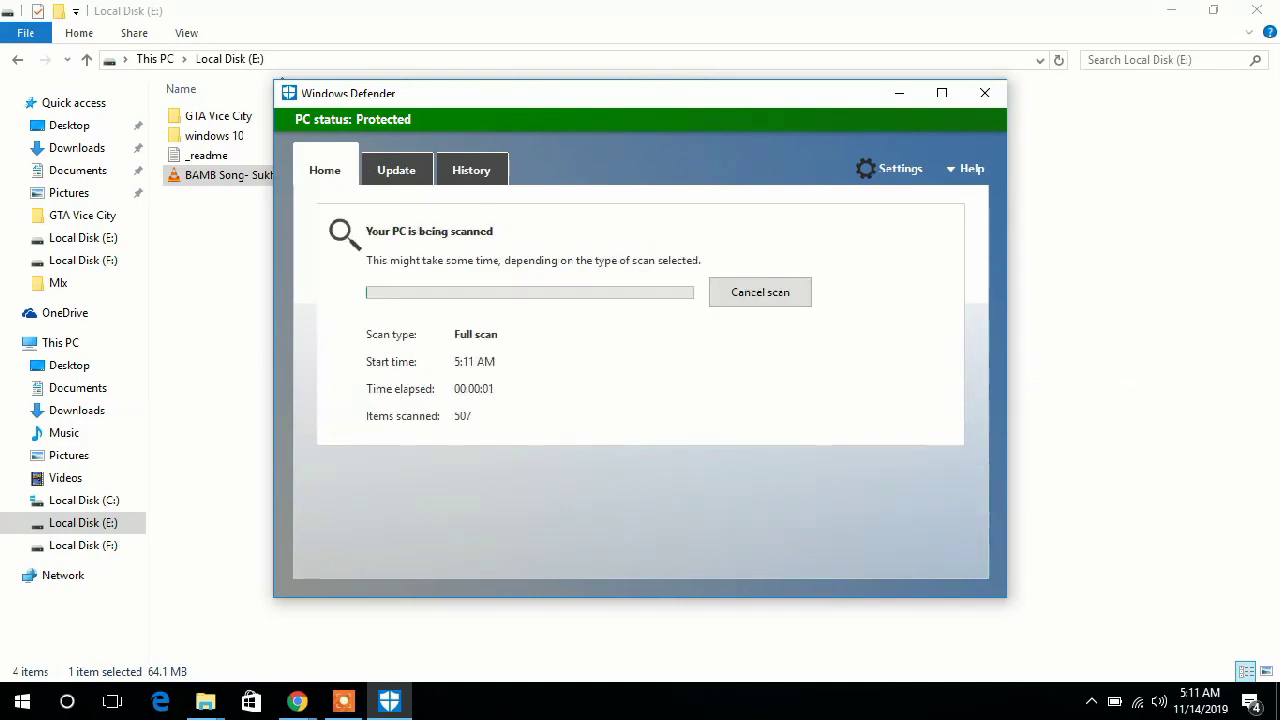
pyautogui.click(899, 93)
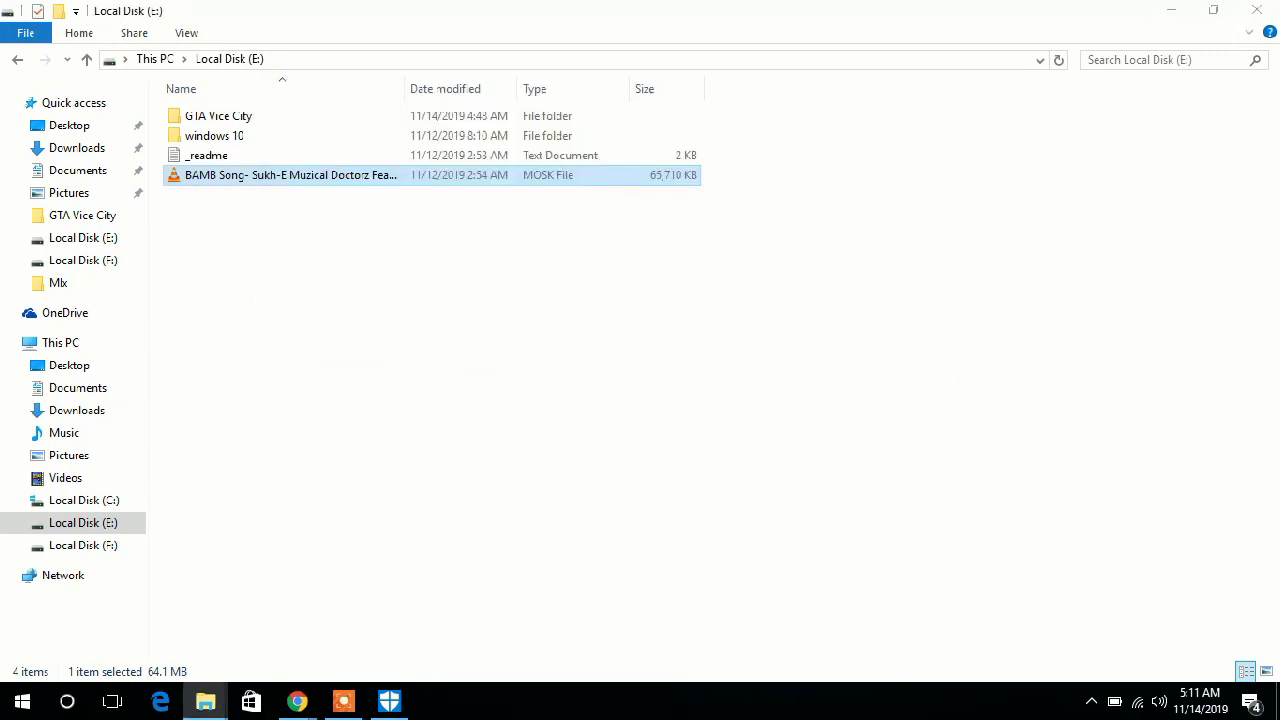
pyautogui.click(1171, 11)
# - Browse to C:\Program Files (x86)\Windows Defender to view its 13 items, then minimize it
pyautogui.doubleClick(34, 135)
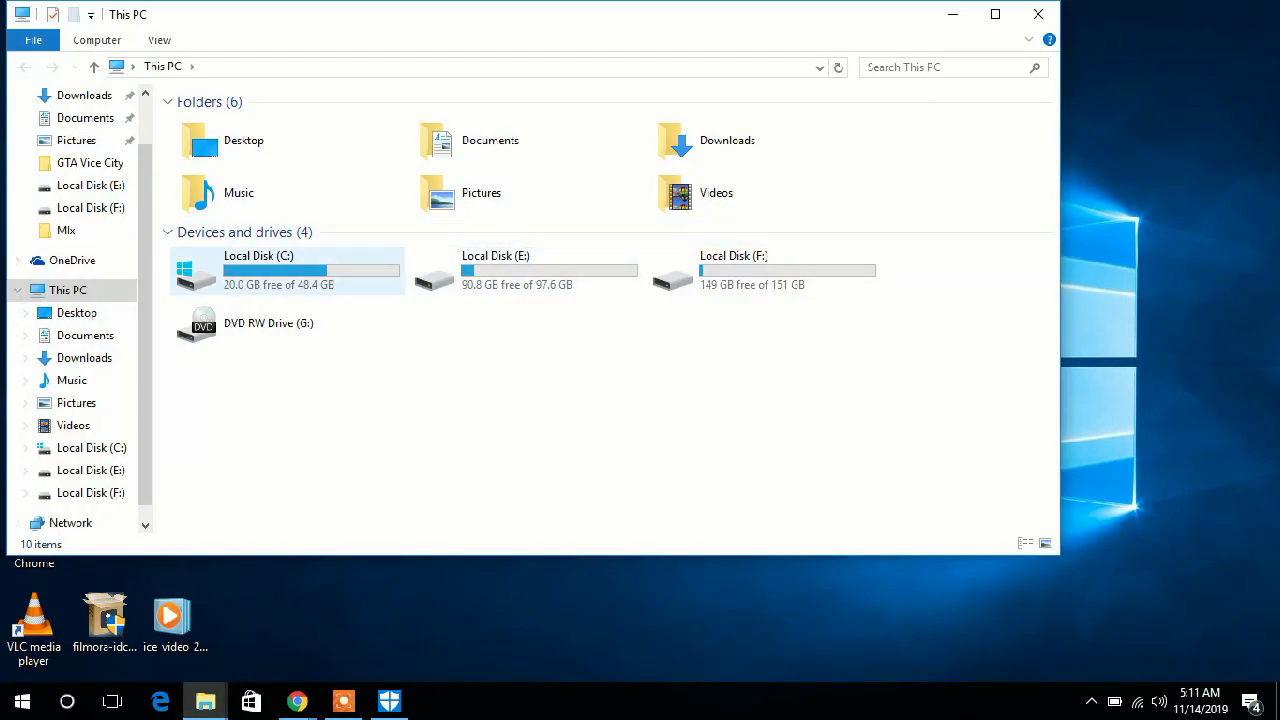
pyautogui.doubleClick(280, 270)
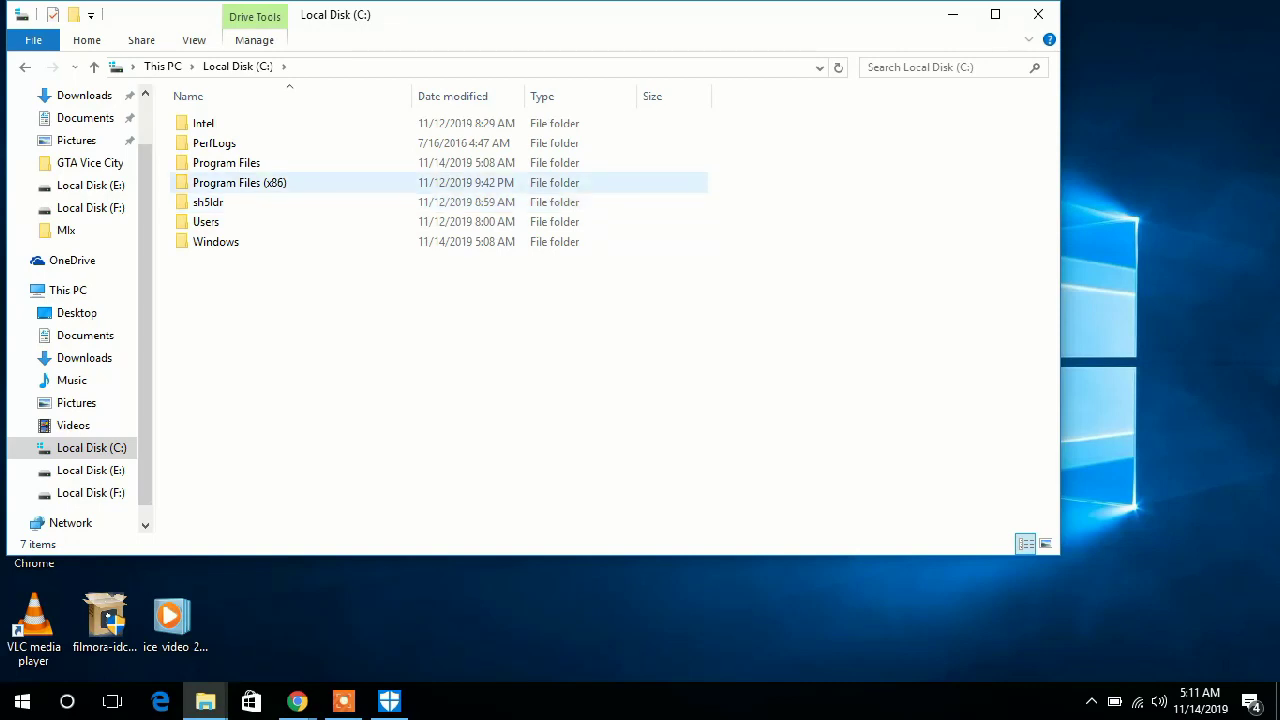
pyautogui.doubleClick(240, 182)
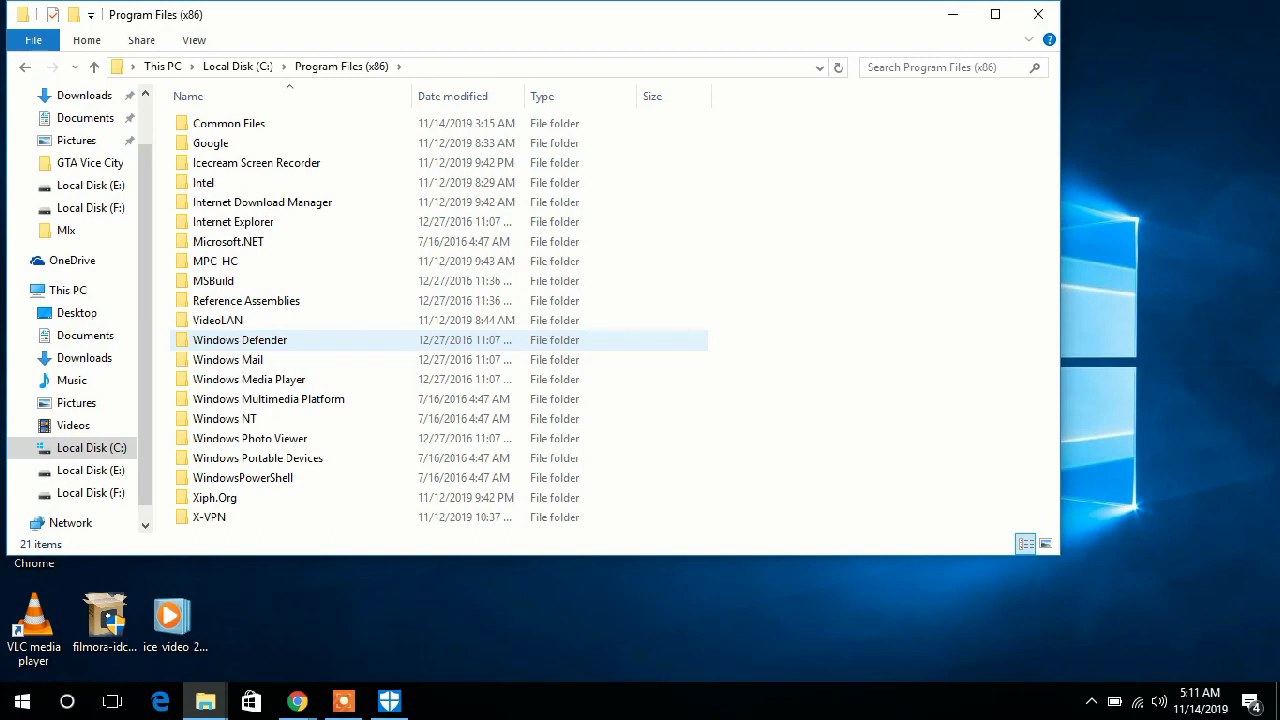
pyautogui.doubleClick(240, 340)
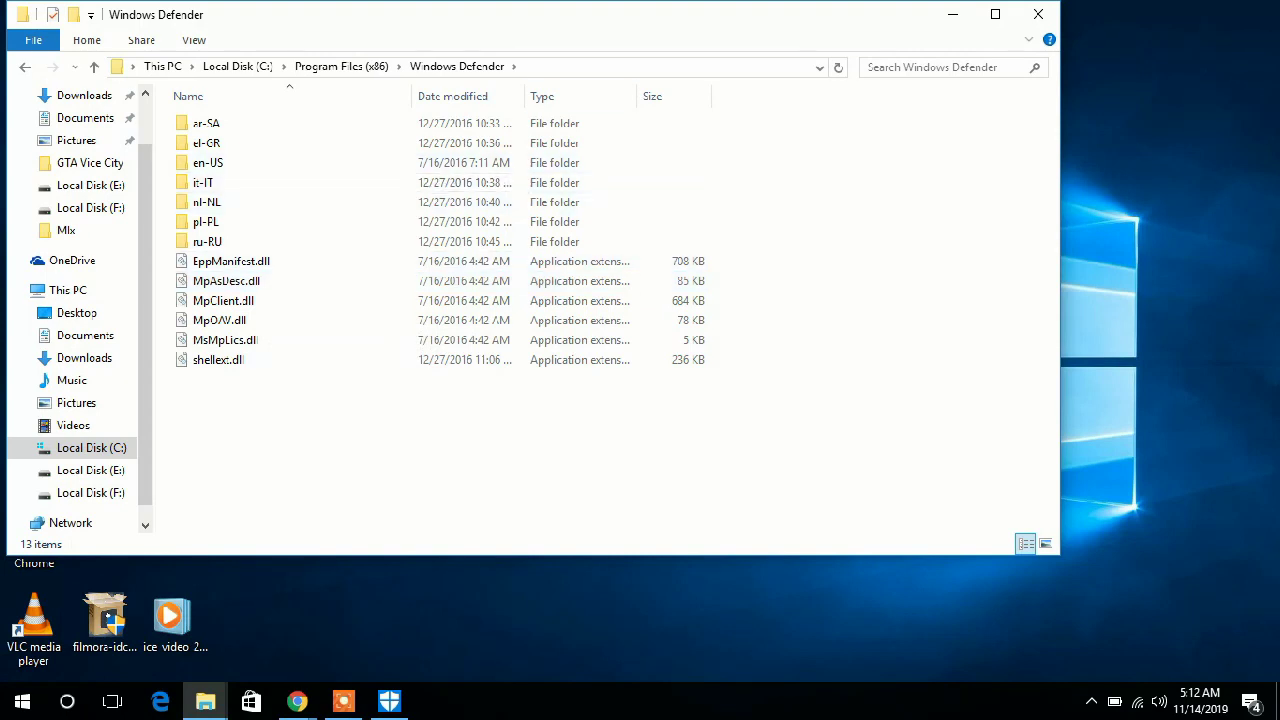
pyautogui.click(953, 14)
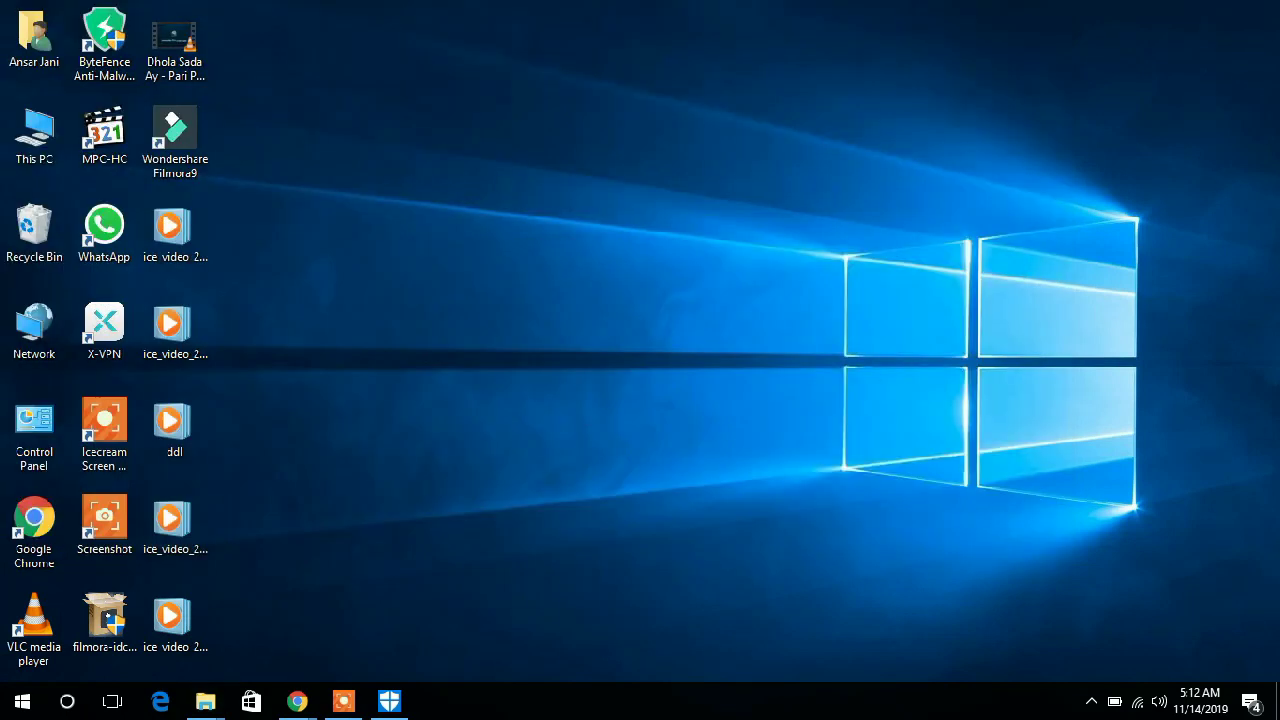
# - Search Google for 'dll files windows 10' in a new Chrome tab
pyautogui.moveTo(297, 701)
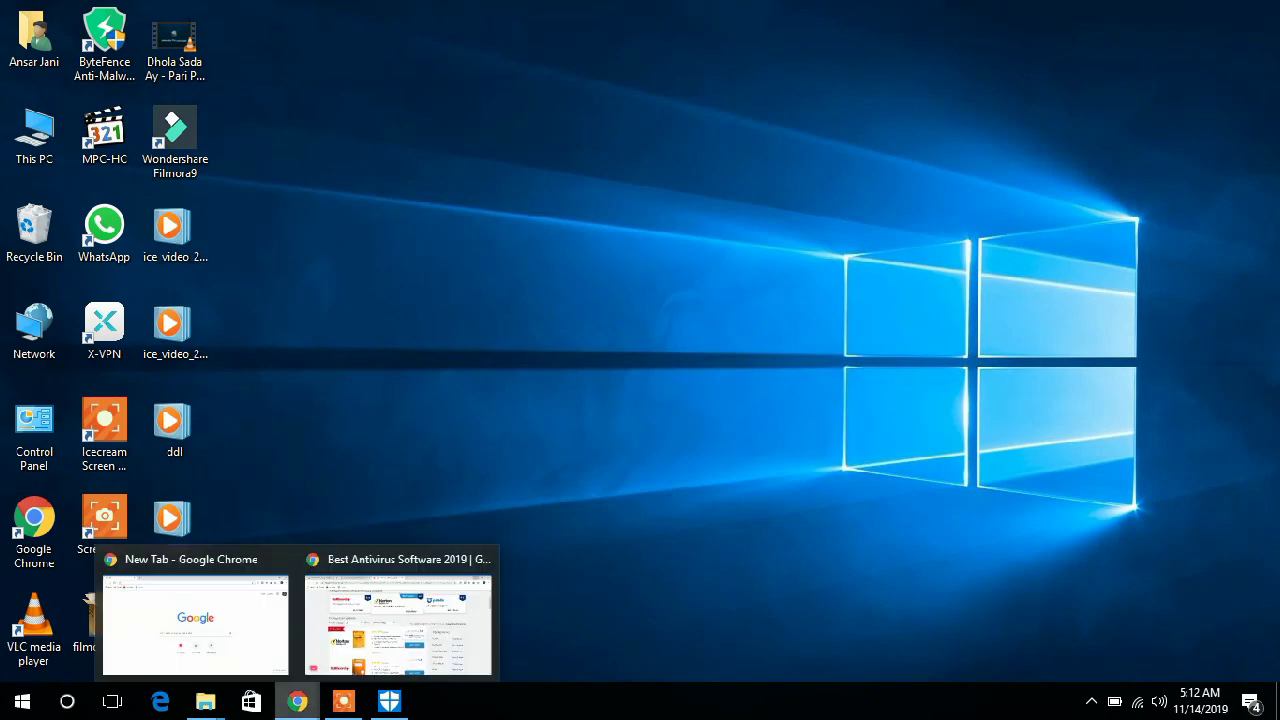
pyautogui.click(195, 620)
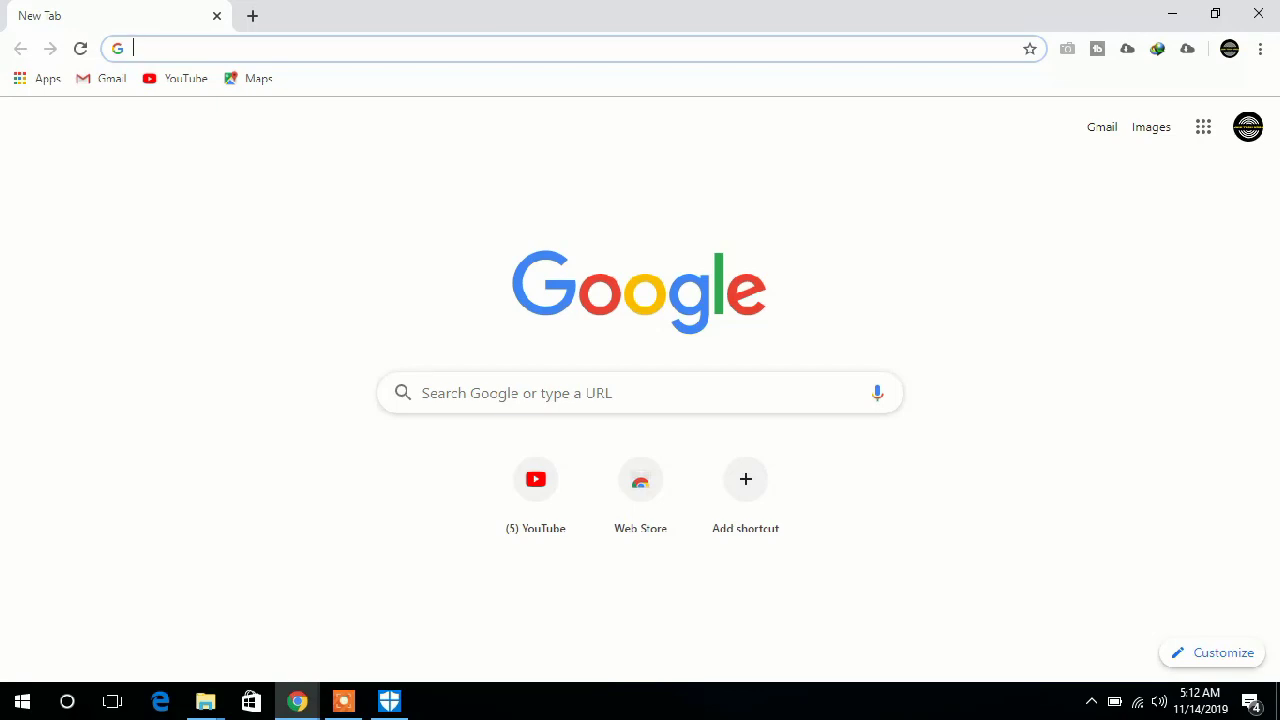
pyautogui.write('ddl')
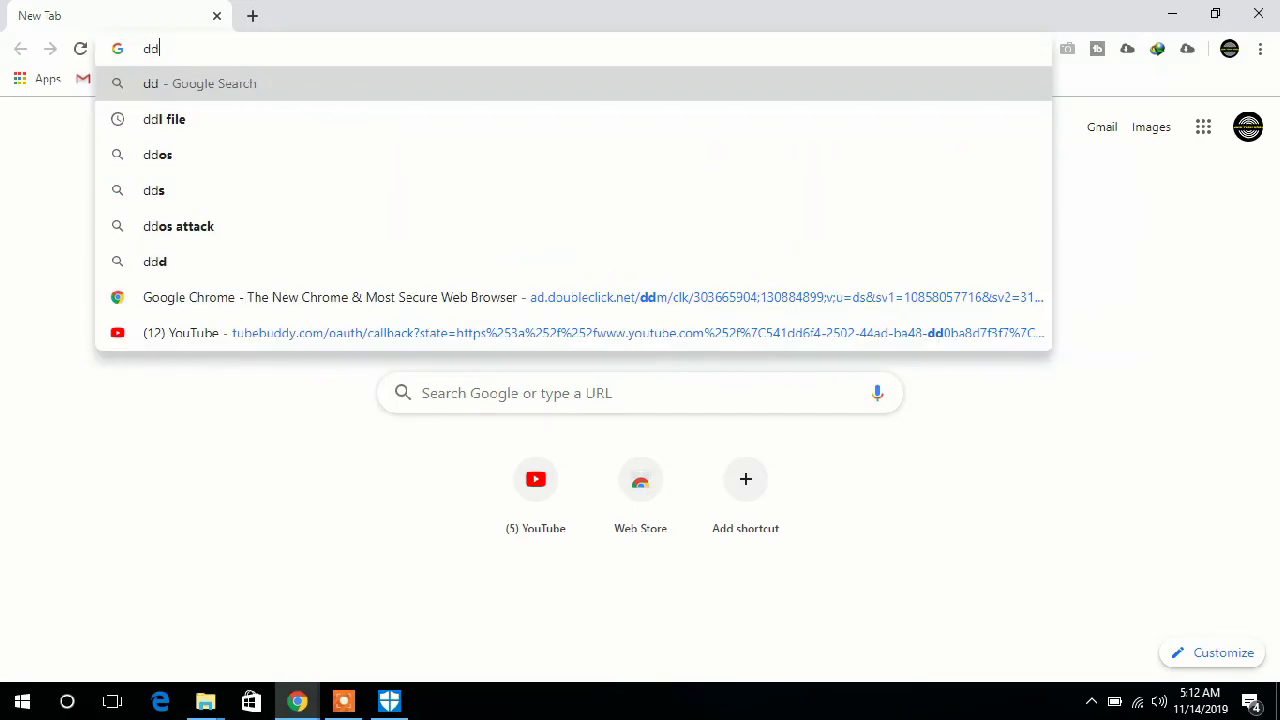
pyautogui.write(' f')
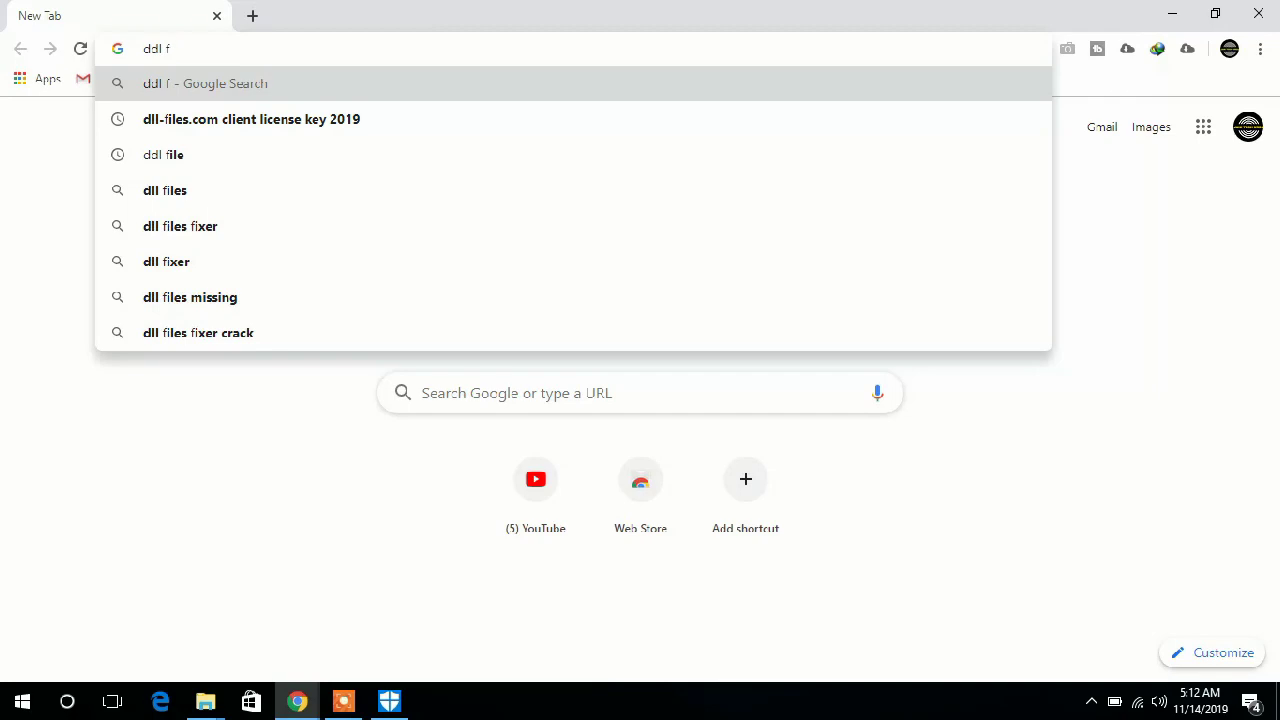
pyautogui.write('il')
pyautogui.write('s')
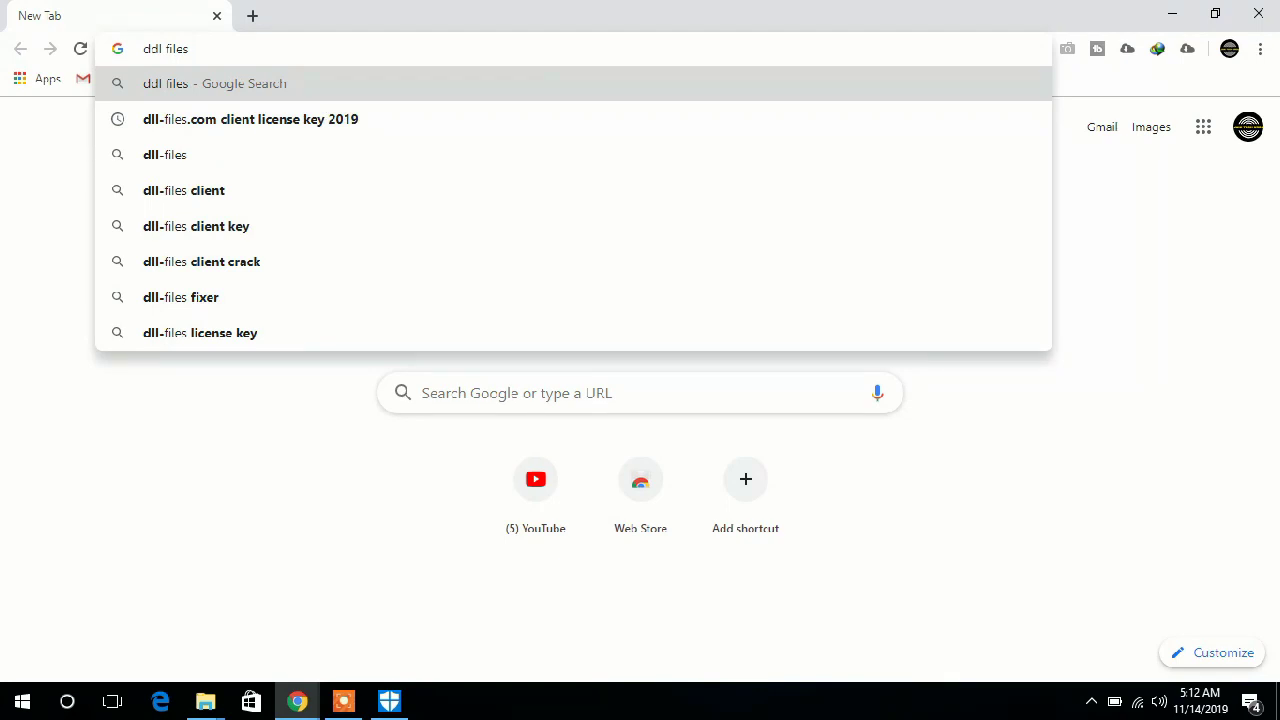
pyautogui.write(' w')
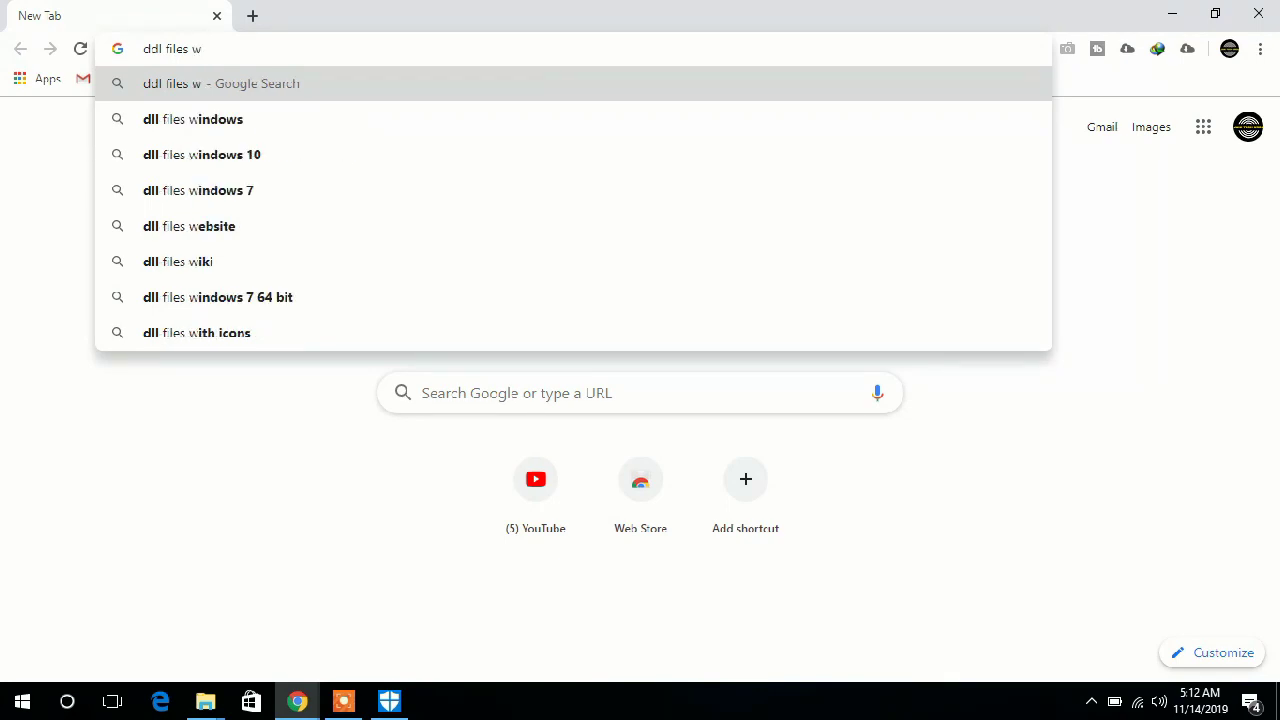
pyautogui.press('Down')
pyautogui.press('Down')
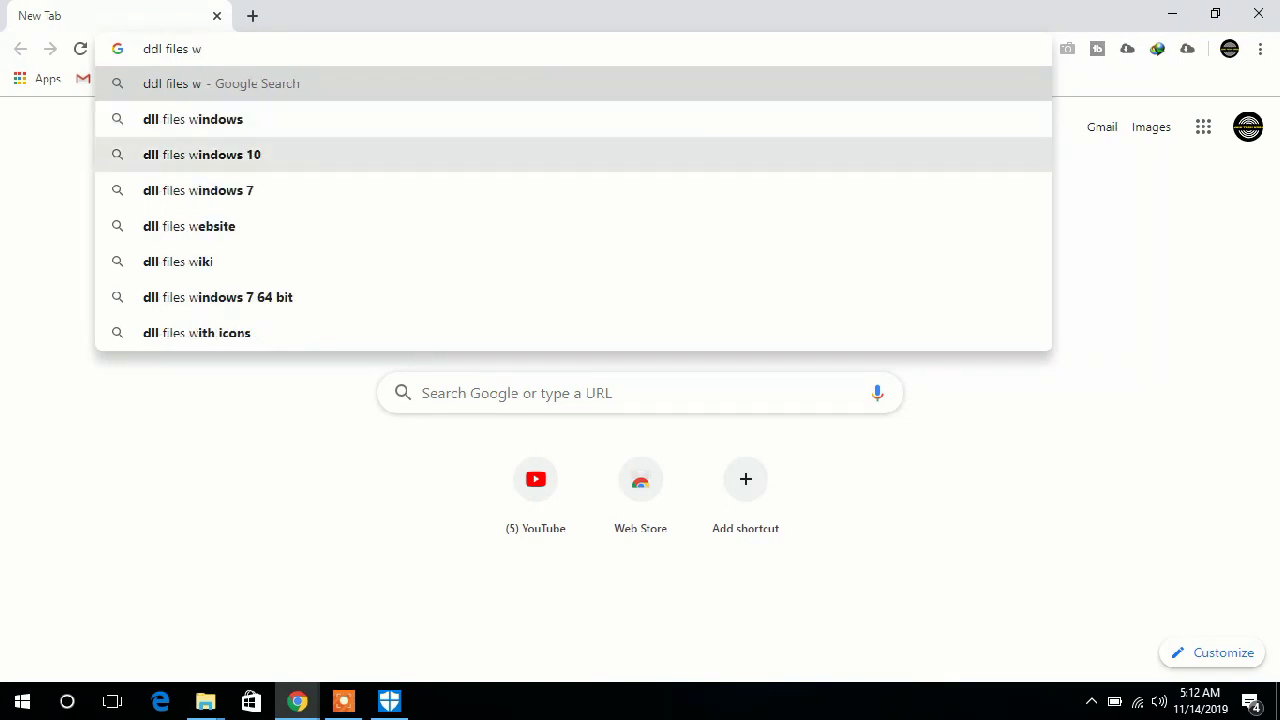
pyautogui.press('Return')
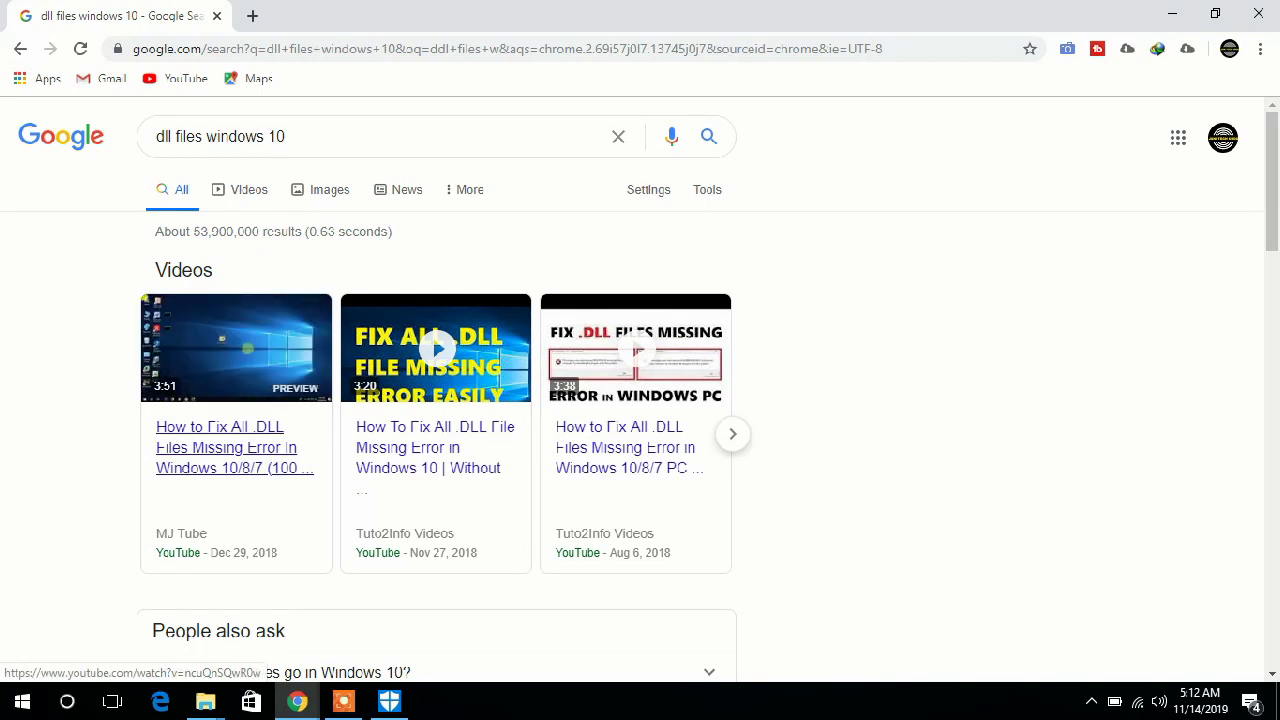
# - Open the 'Download DLL Files for Windows 10' result on DLL Downloader
pyautogui.scroll(-1, 236, 345)
pyautogui.scroll(-1, 236, 345)
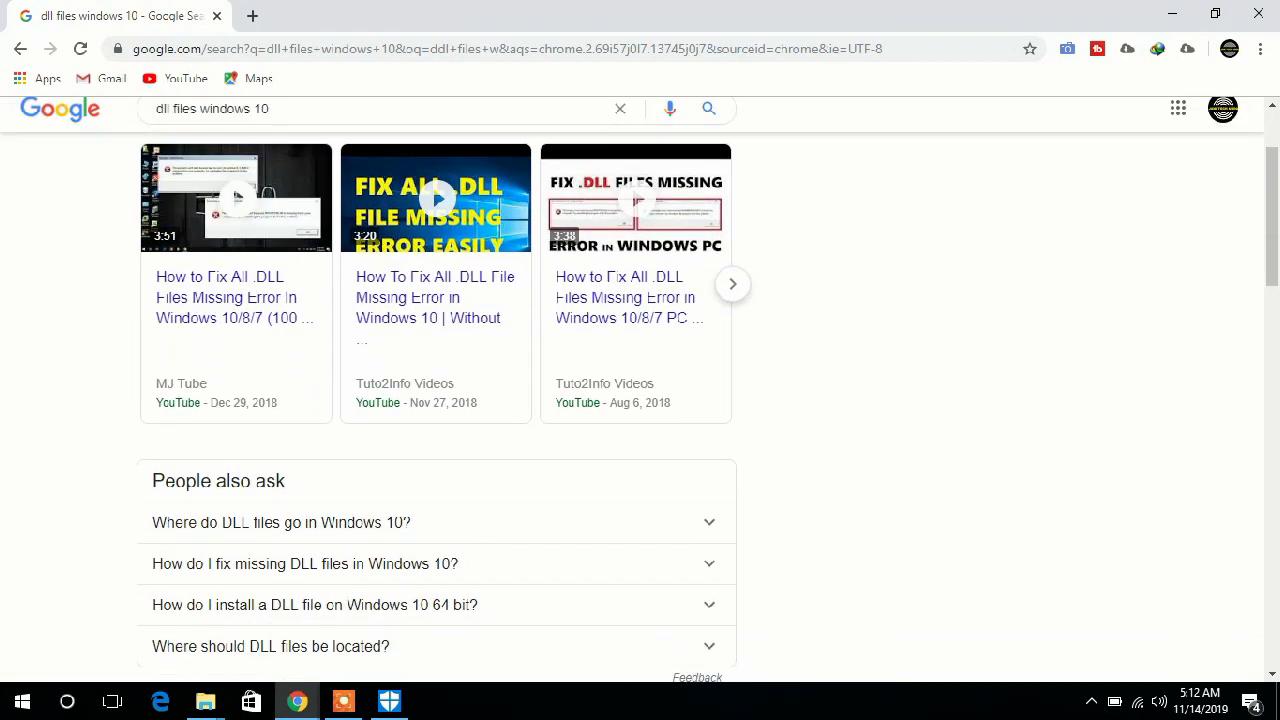
pyautogui.scroll(-2, 236, 345)
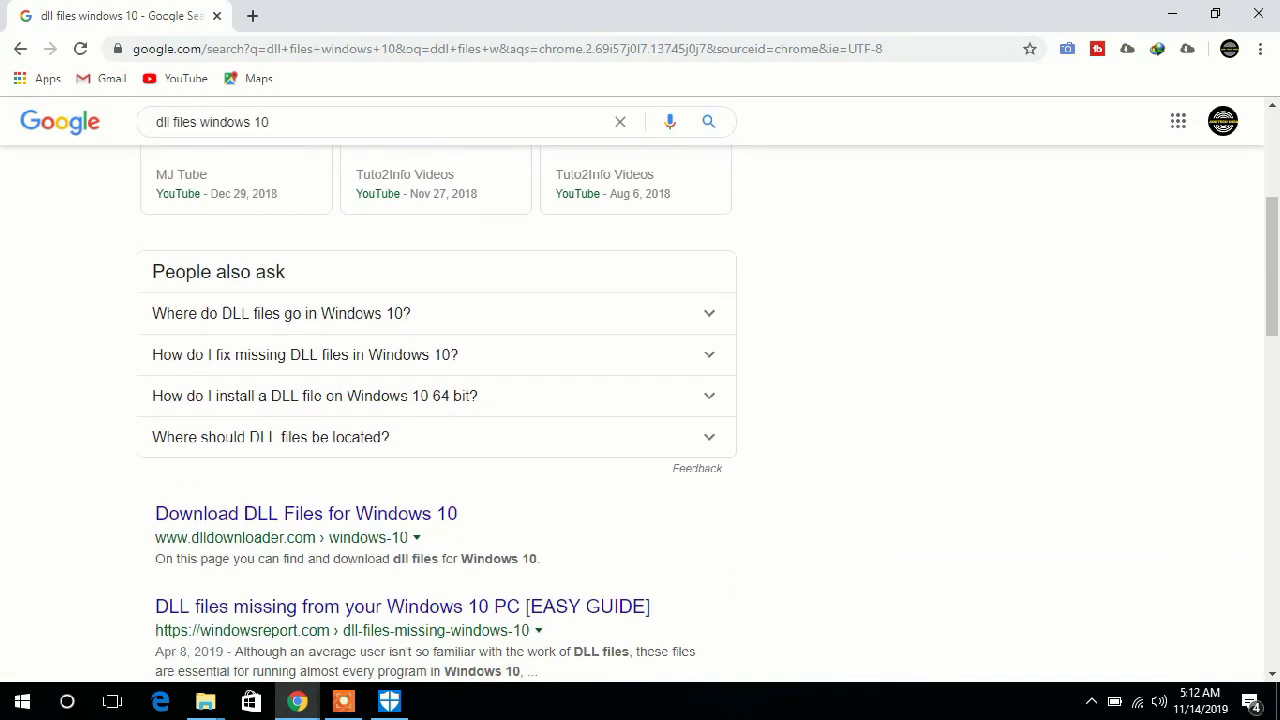
pyautogui.scroll(-1, 240, 422)
pyautogui.scroll(1, 240, 422)
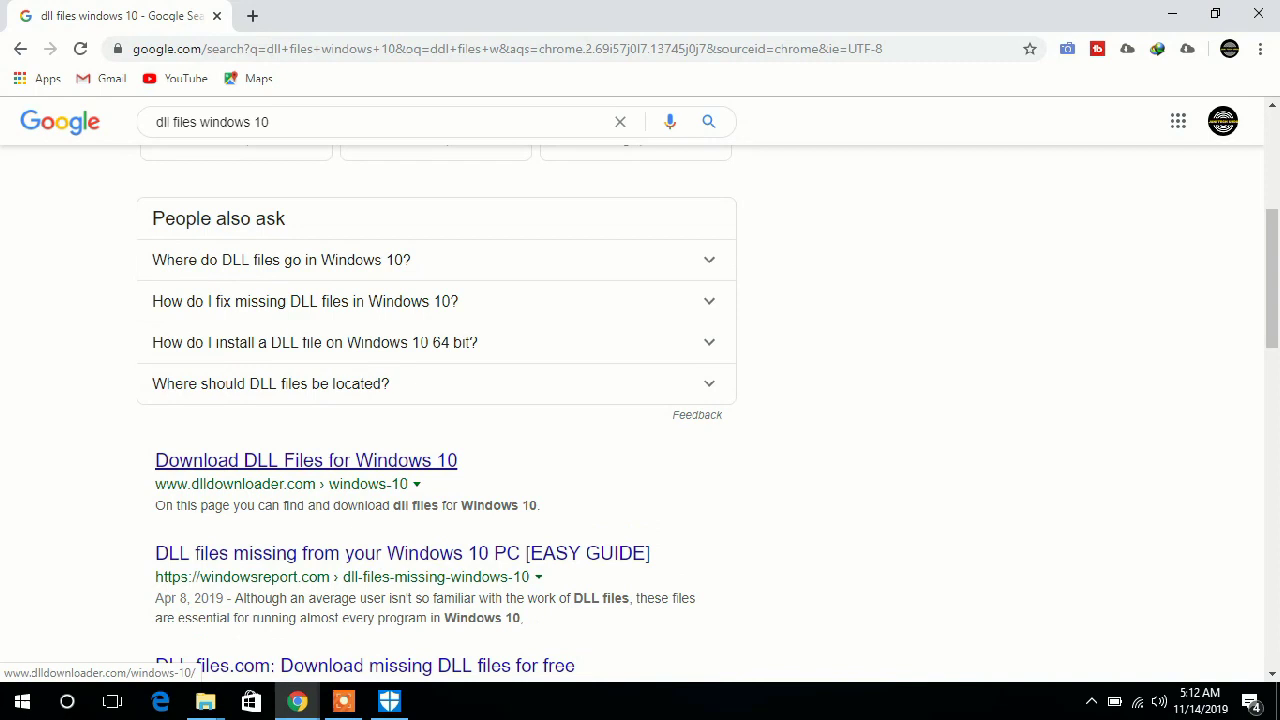
pyautogui.click(240, 460)
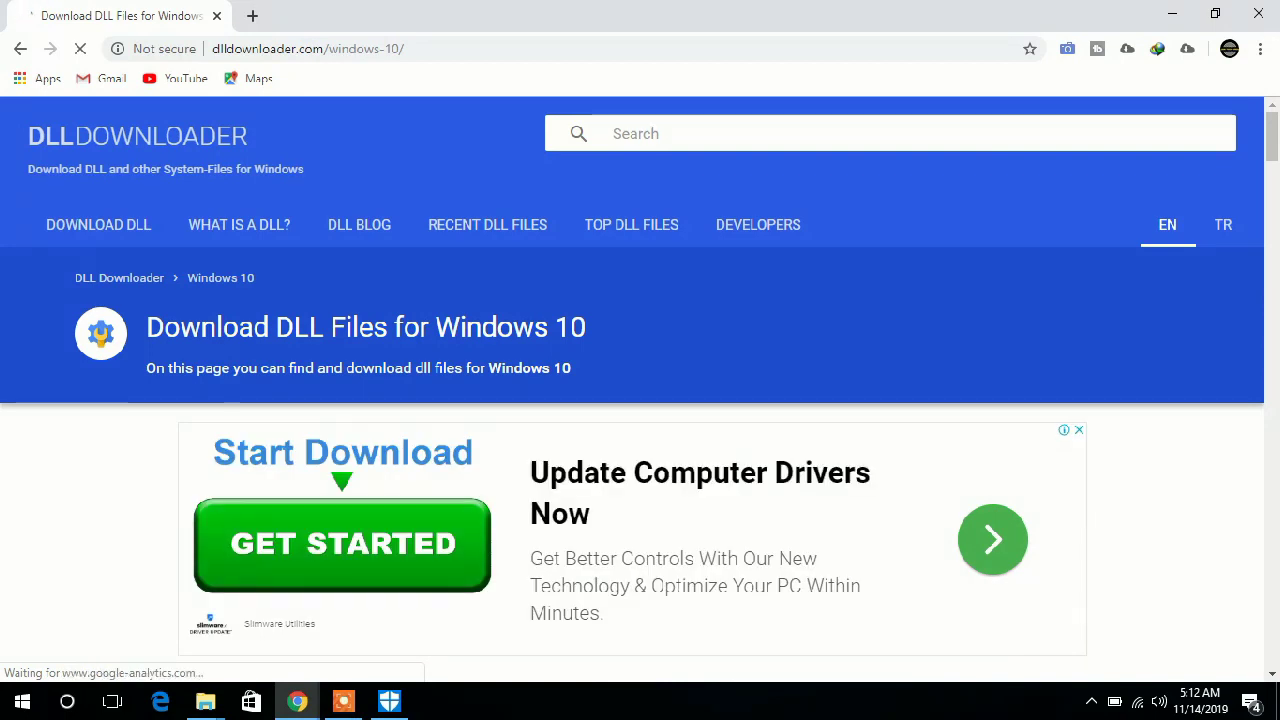
# - Follow the Update Computer Drivers advertisement on the DLL Downloader page
pyautogui.scroll(-1, 640, 380)
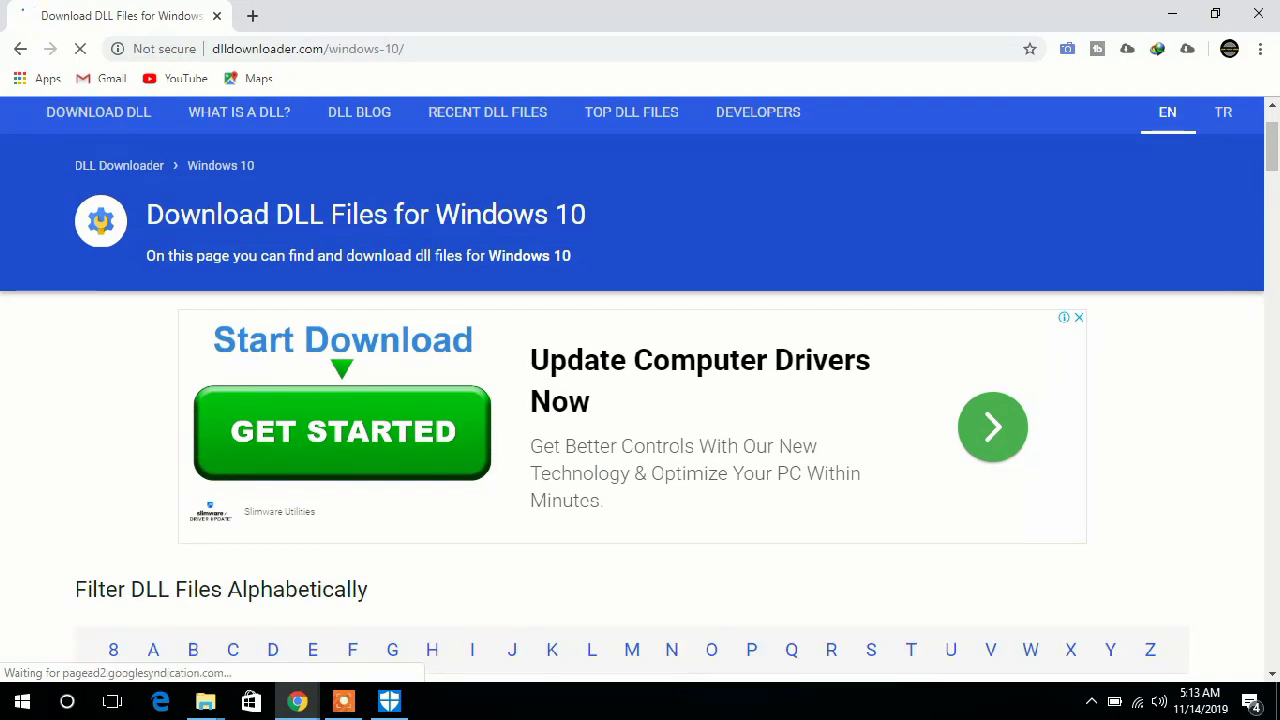
pyautogui.scroll(-4, 470, 390)
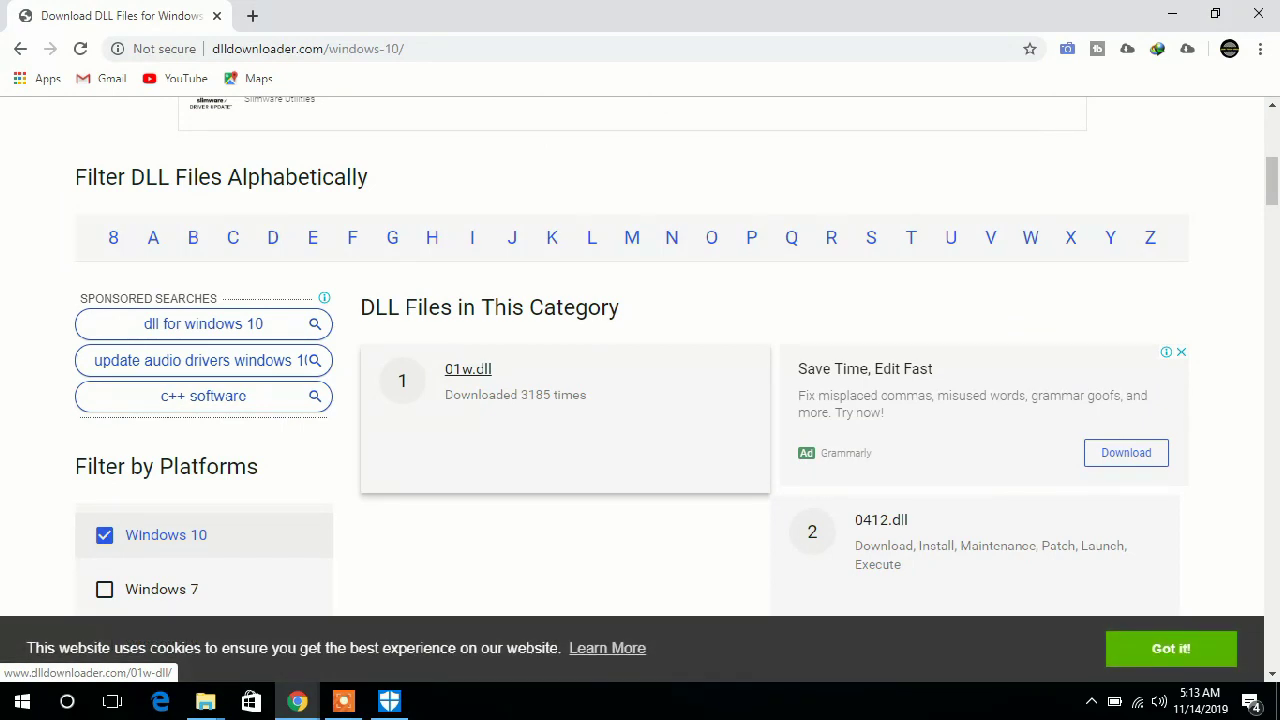
pyautogui.scroll(2, 468, 380)
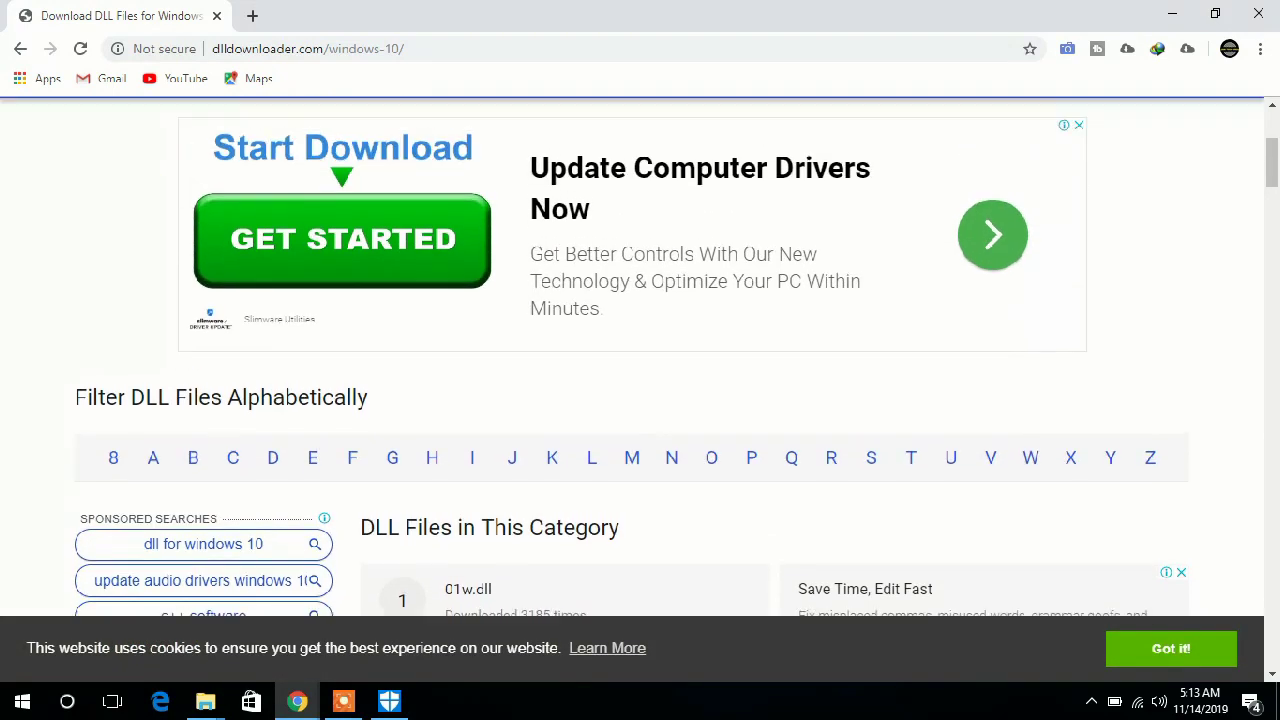
pyautogui.scroll(2, 640, 368)
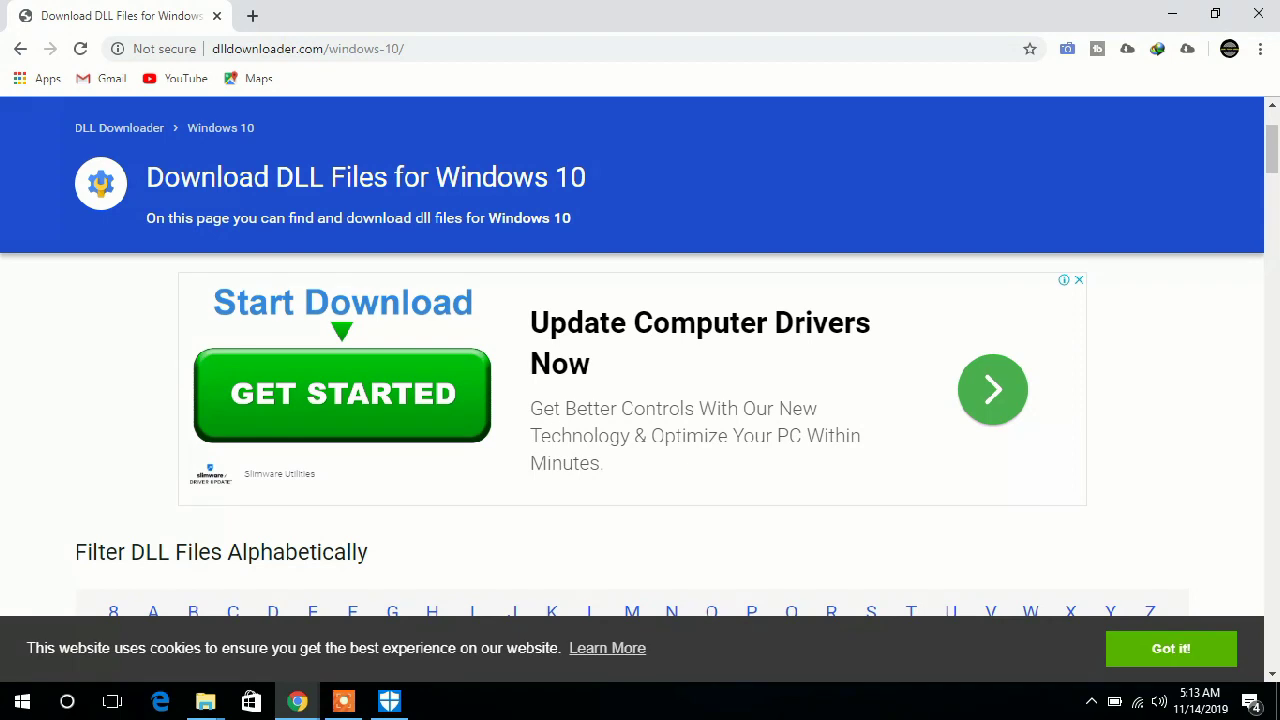
pyautogui.click(655, 436)
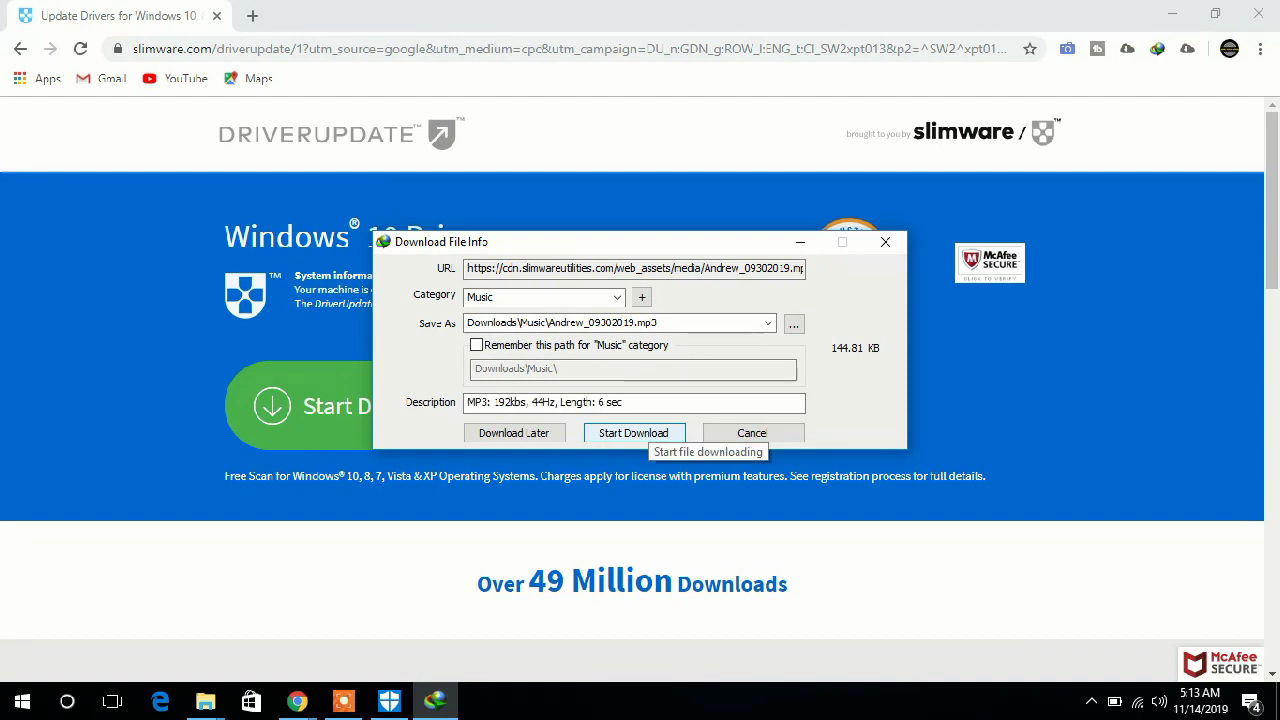
# - Download the 144.81 KB MP3 with IDM, then dismiss the notice and close Groove Music
pyautogui.press('Return')
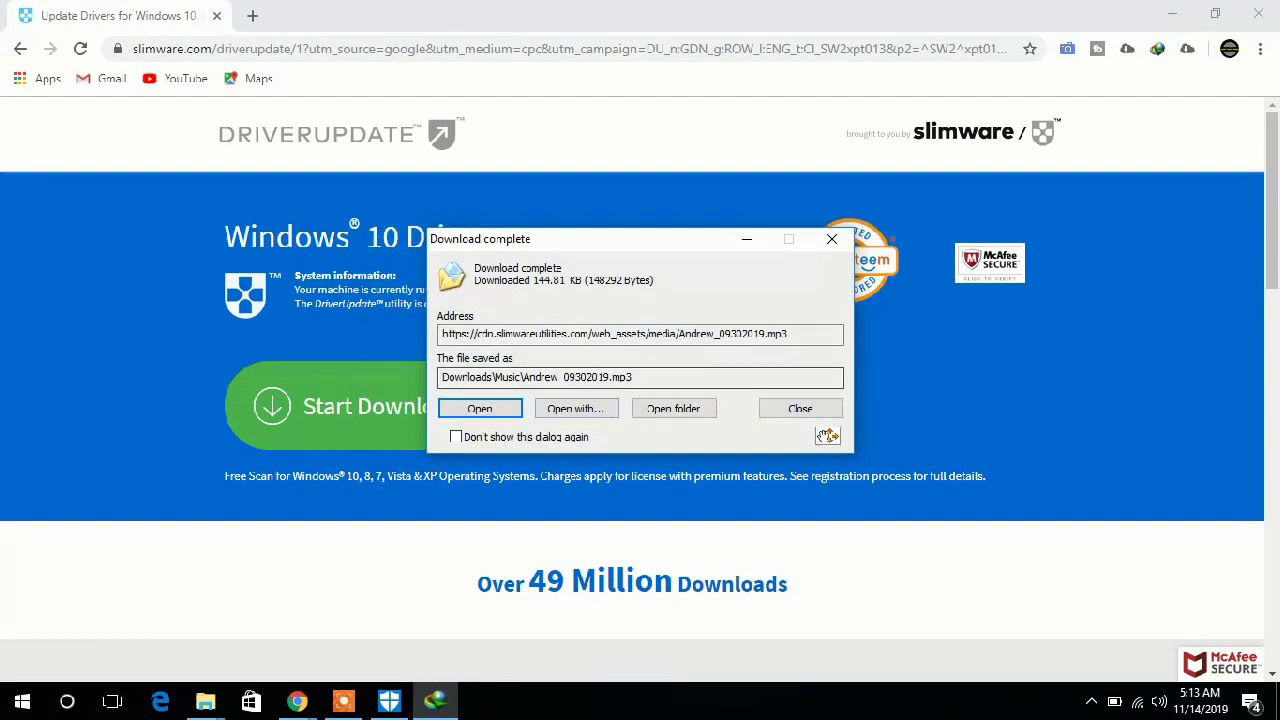
pyautogui.press('Escape')
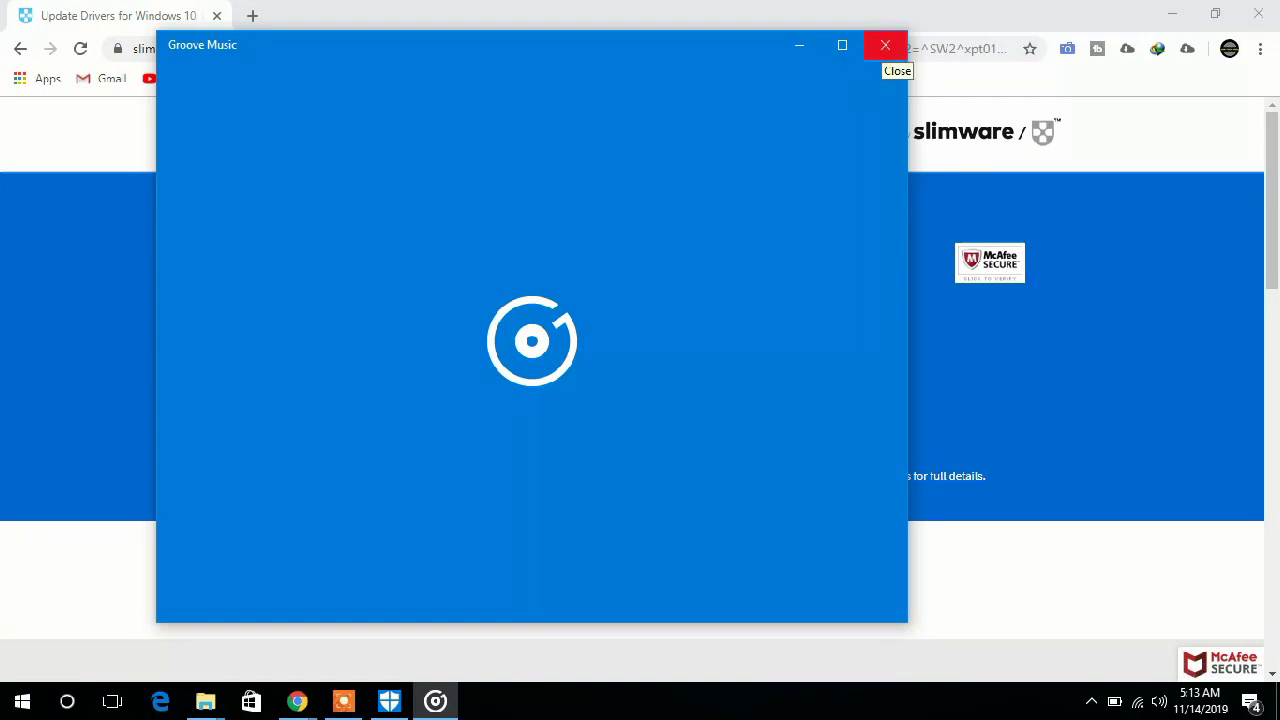
pyautogui.click(885, 45)
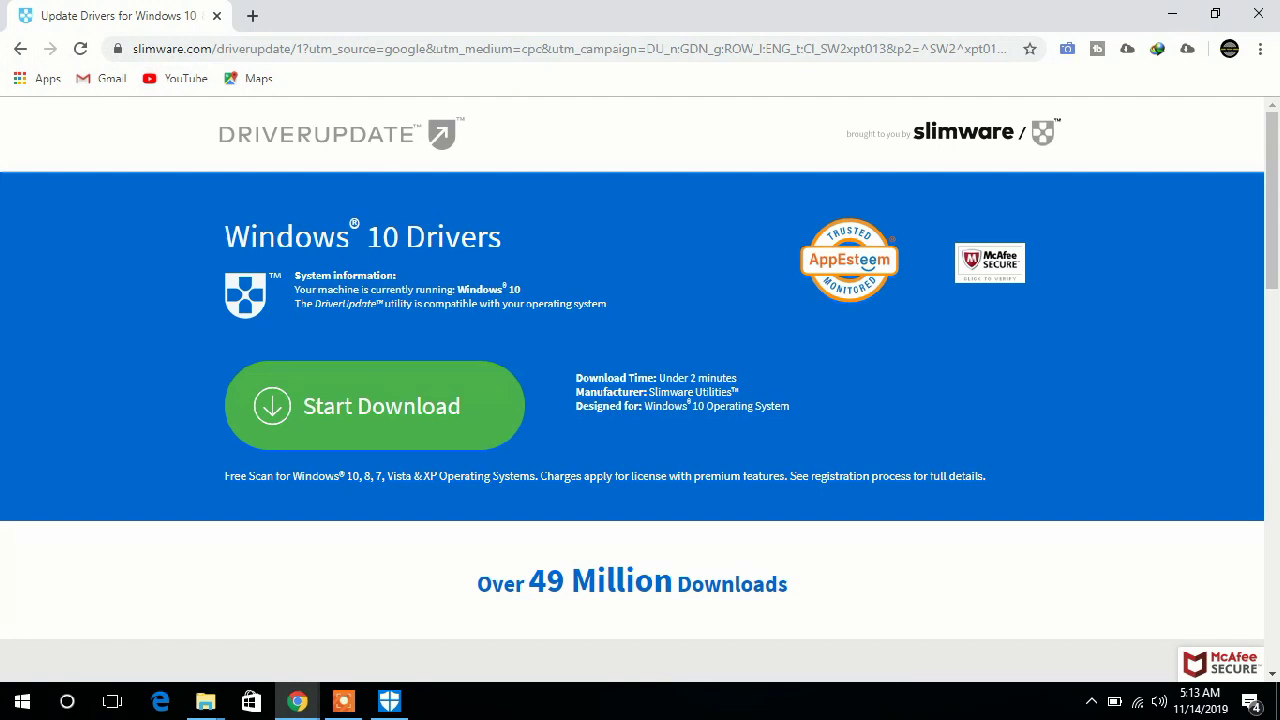
pyautogui.scroll(-2, 330, 140)
# - Download the DriverUpdate setup file through Internet Download Manager and run the installer
pyautogui.scroll(-6, 640, 390)
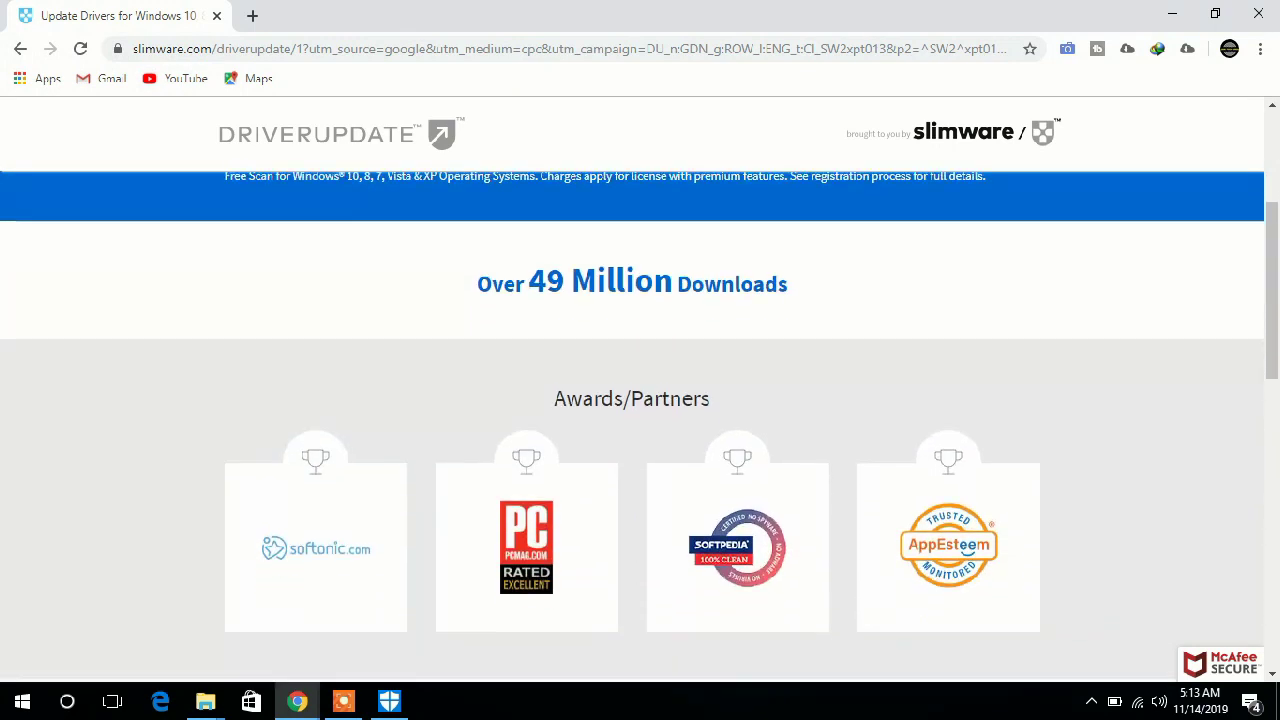
pyautogui.scroll(-2, 640, 400)
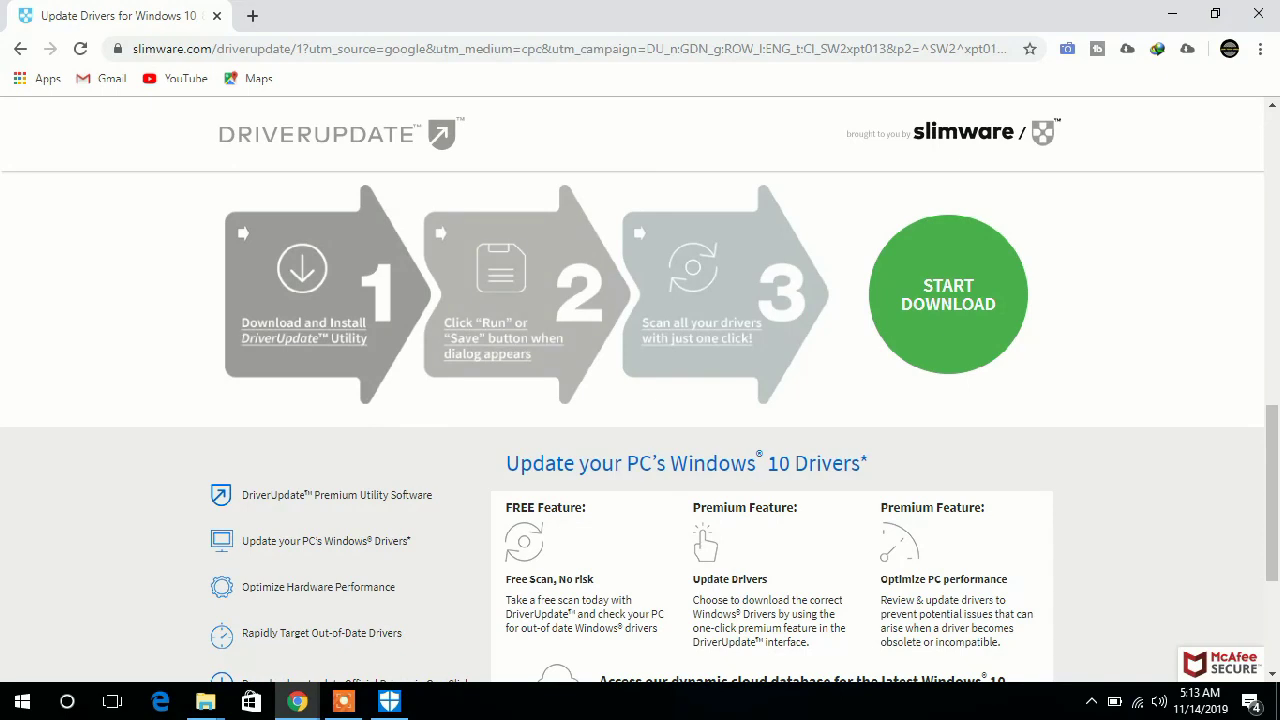
pyautogui.click(948, 294)
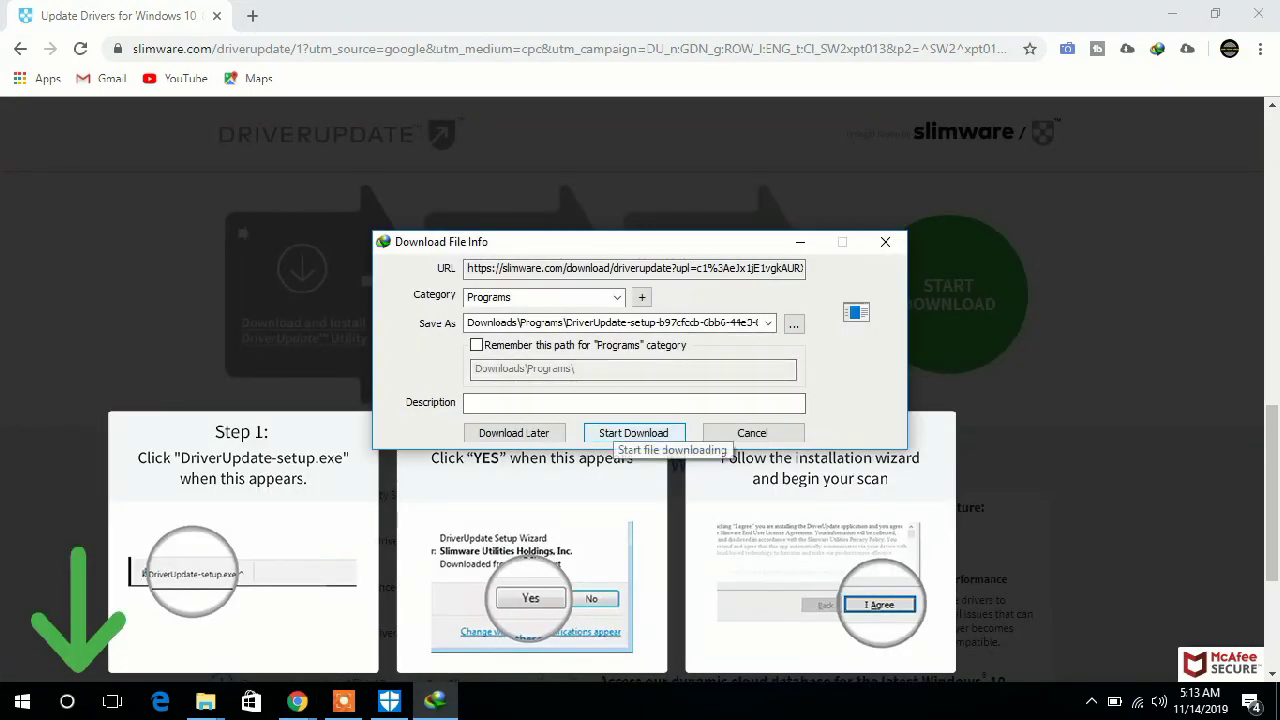
pyautogui.click(633, 433)
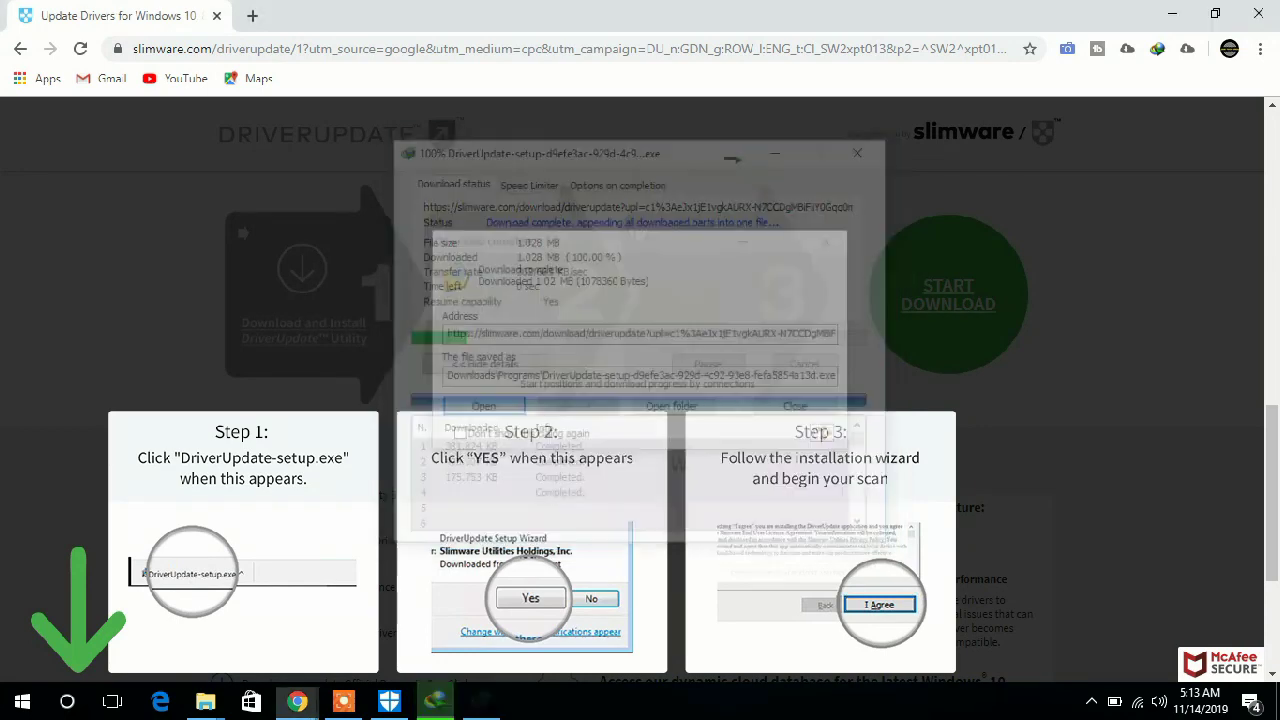
pyautogui.click(483, 405)
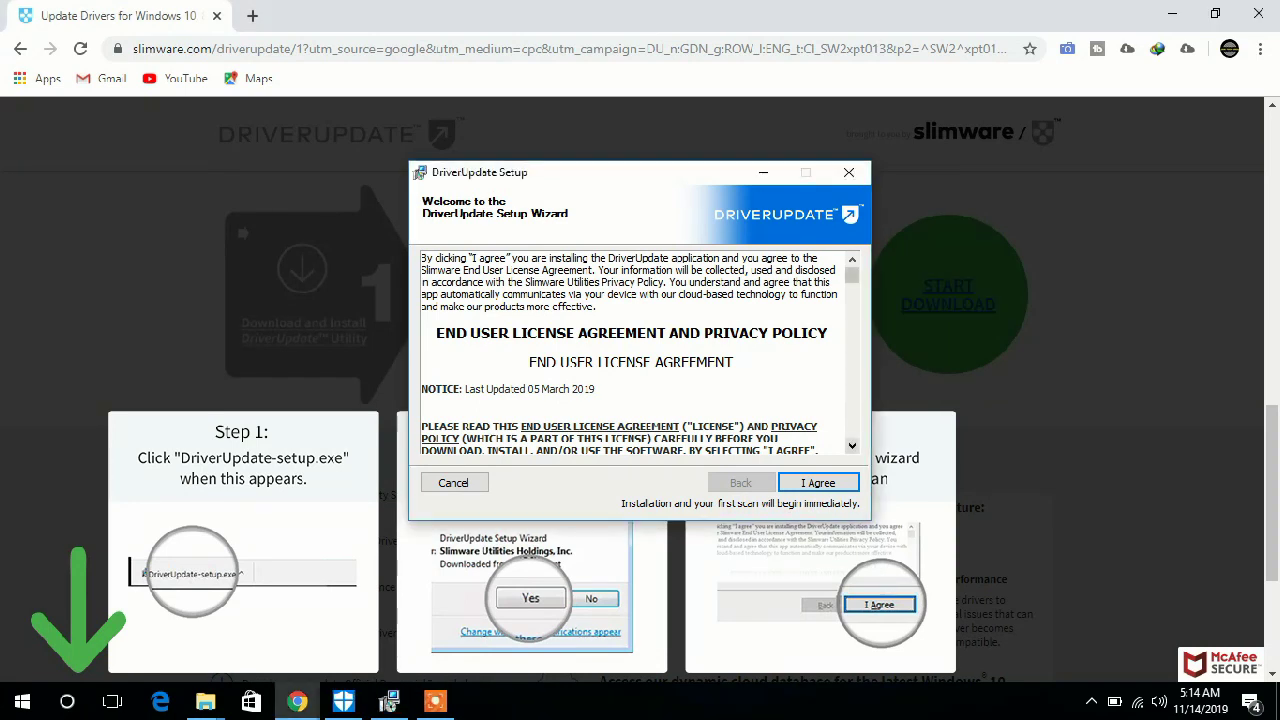
# - Accept the DriverUpdate license agreement, then accept the SlimCleaner Plus bonus install offer
pyautogui.scroll(-3, 630, 350)
pyautogui.scroll(-3, 630, 350)
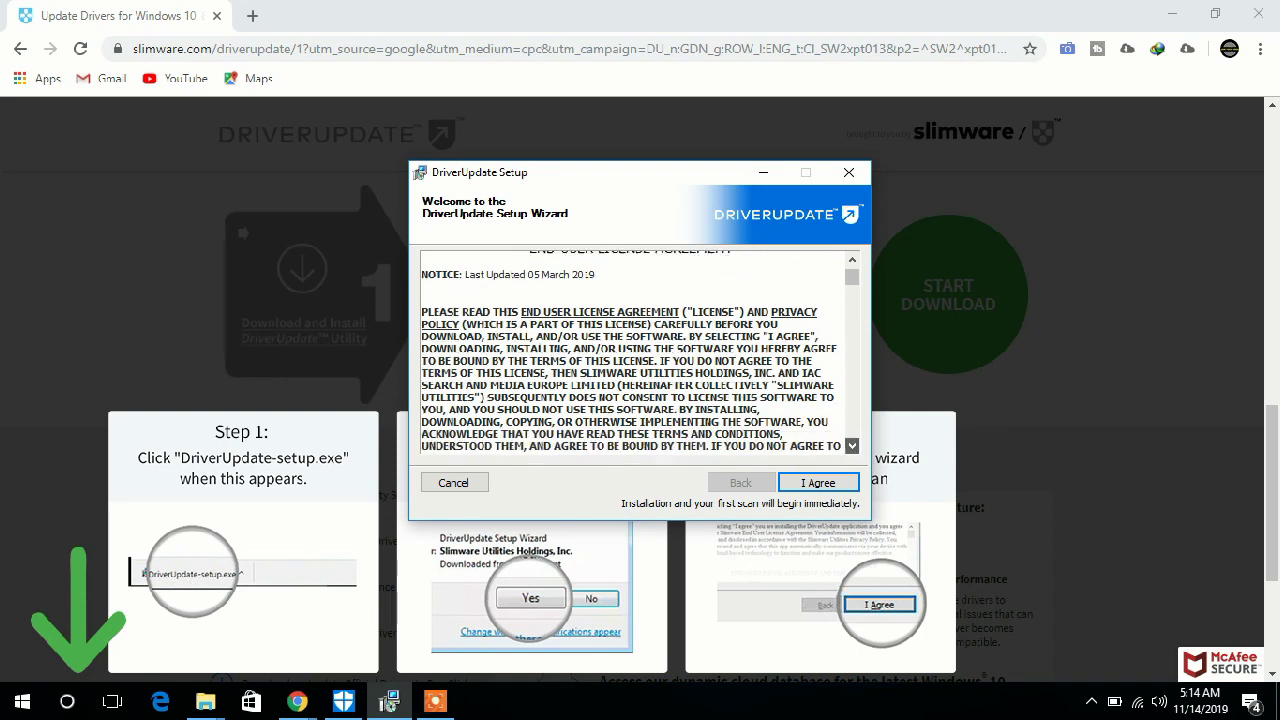
pyautogui.scroll(-3, 632, 354)
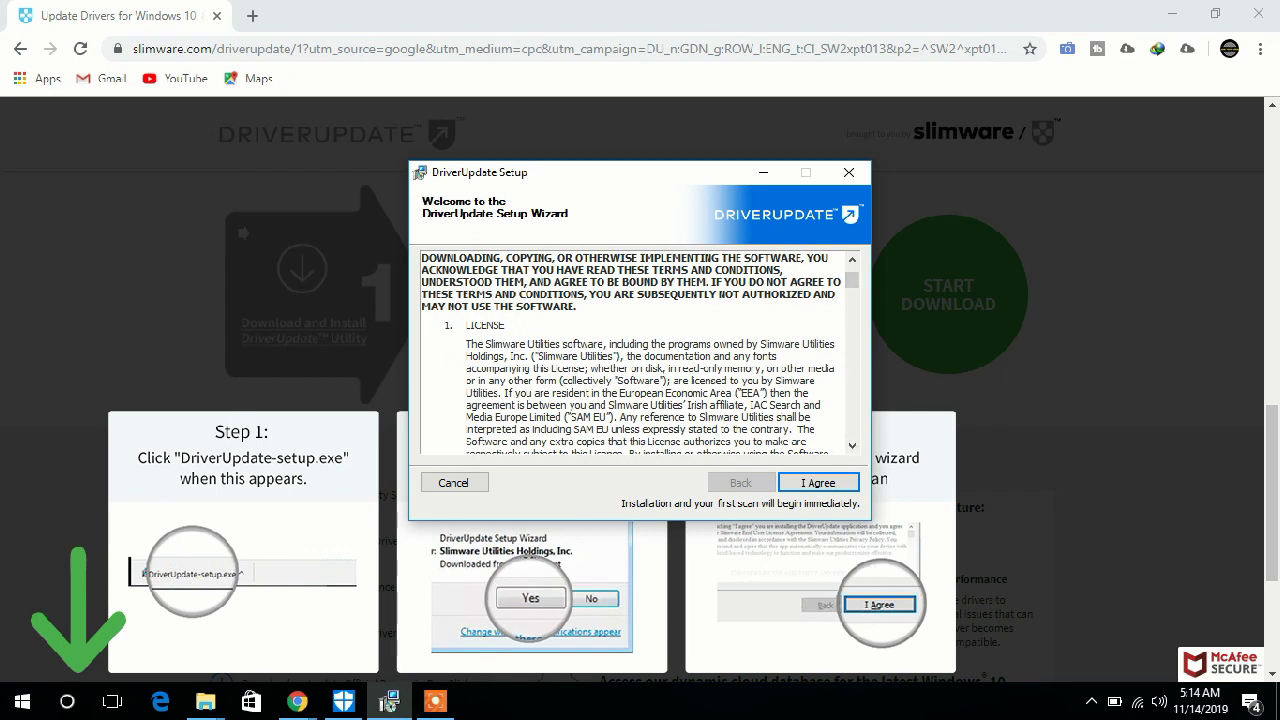
pyautogui.click(818, 482)
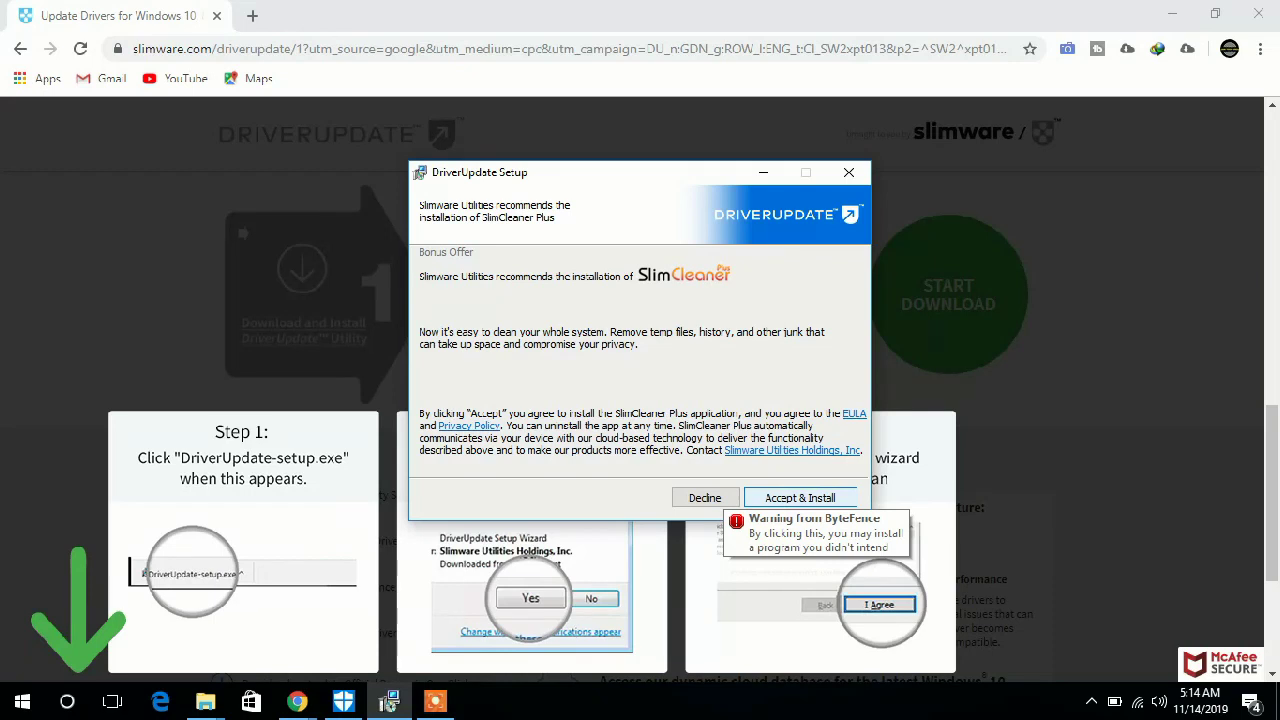
pyautogui.click(800, 497)
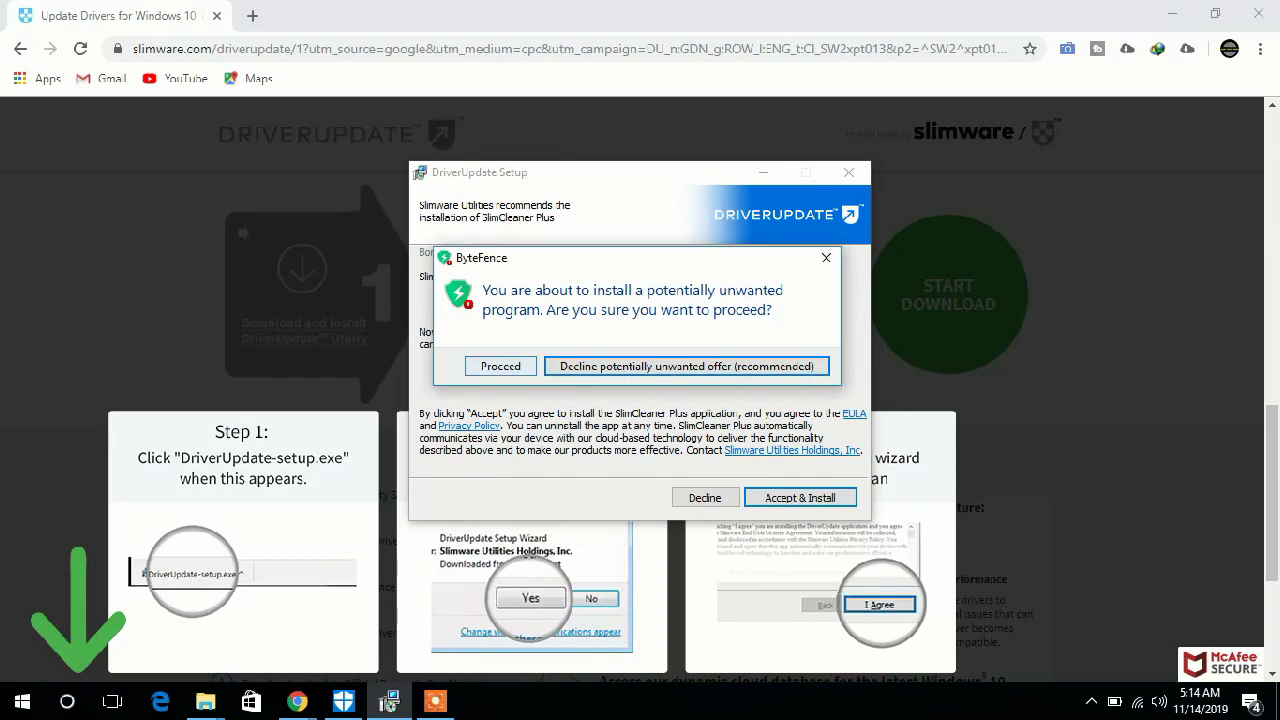
# - Answer the ByteFence unwanted-program warning with Enter so the DriverUpdate installation continues
pyautogui.press('Return')
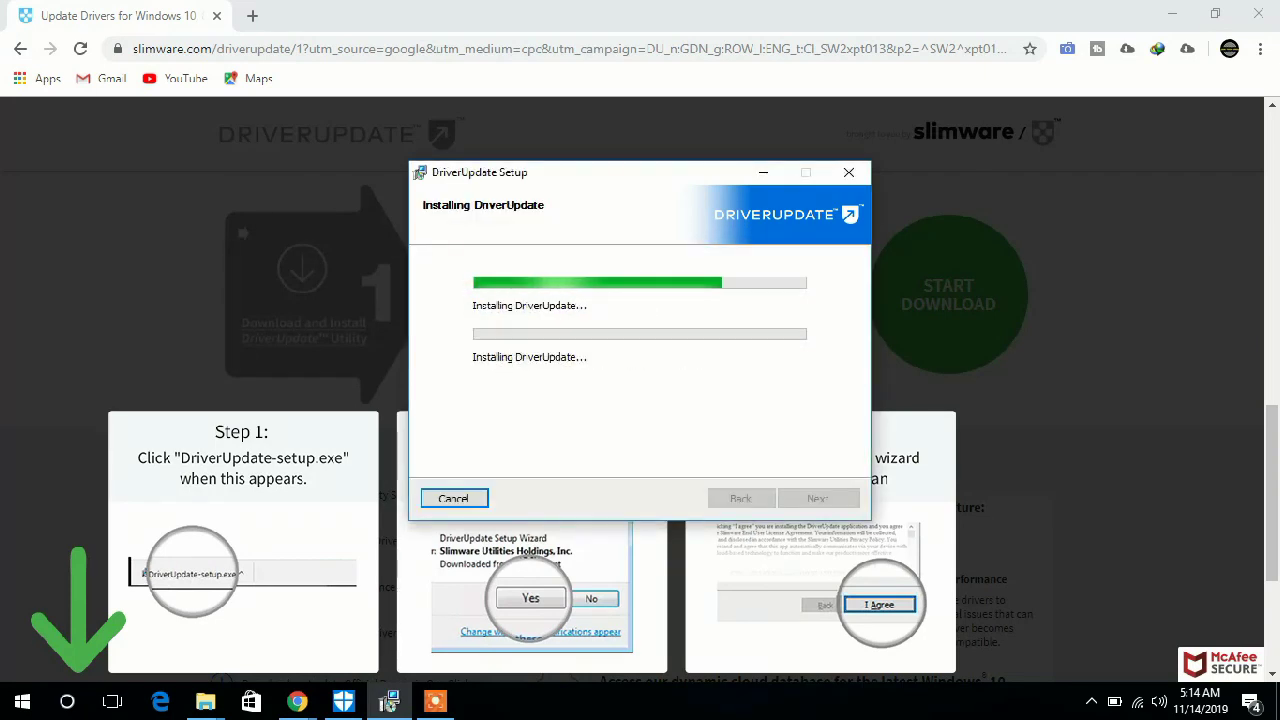